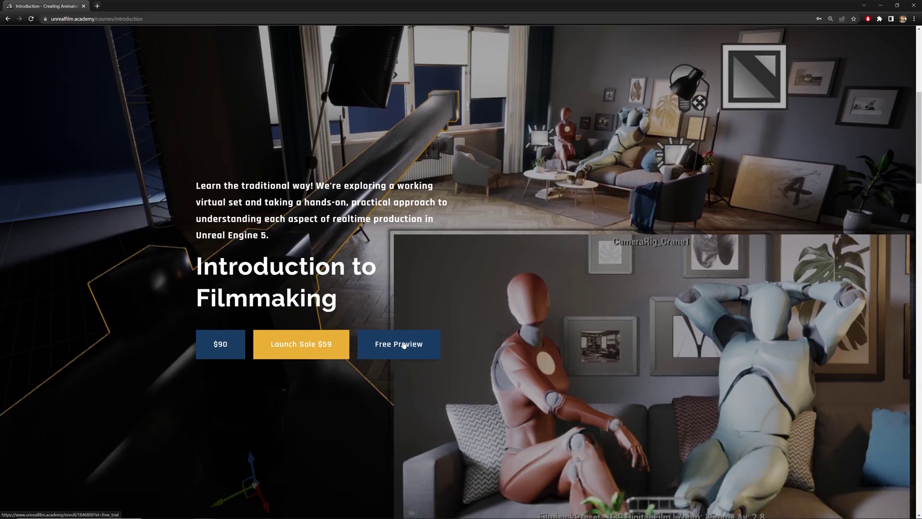
- Sign up for the free preview of Introduction to Filmmaking and download UFA_Intro_Project.zip from the Unreal Project File lesson
click(404, 345)
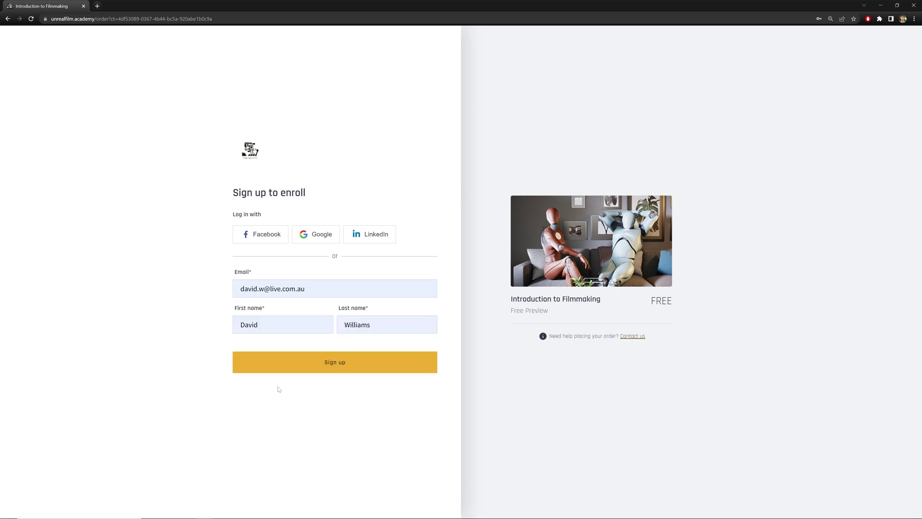
click(301, 372)
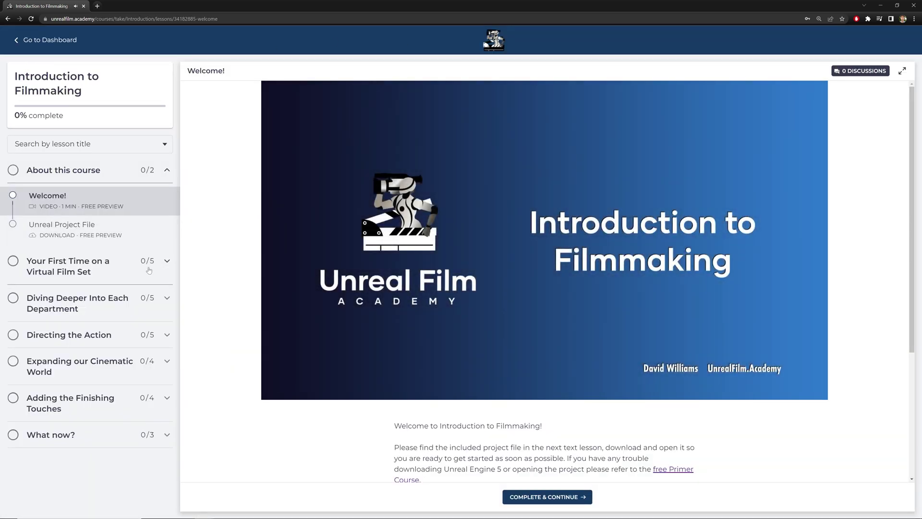
click(58, 230)
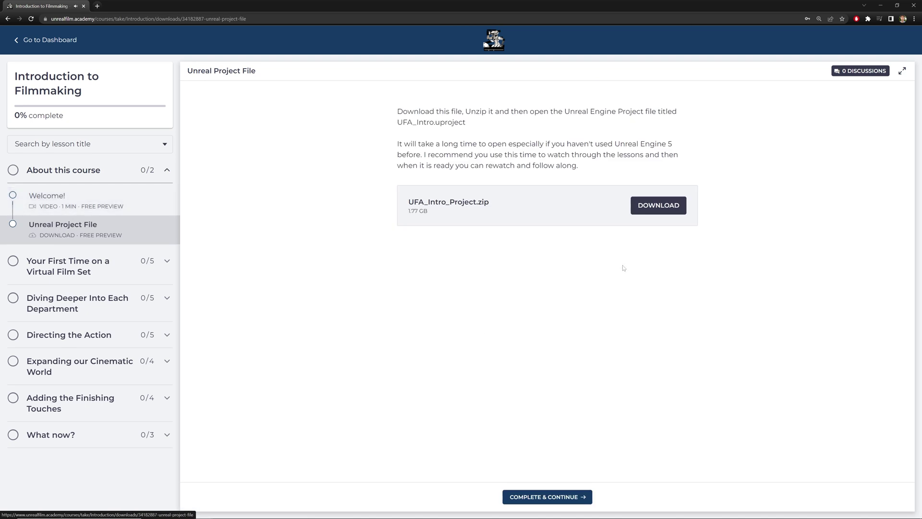
click(649, 211)
click(159, 263)
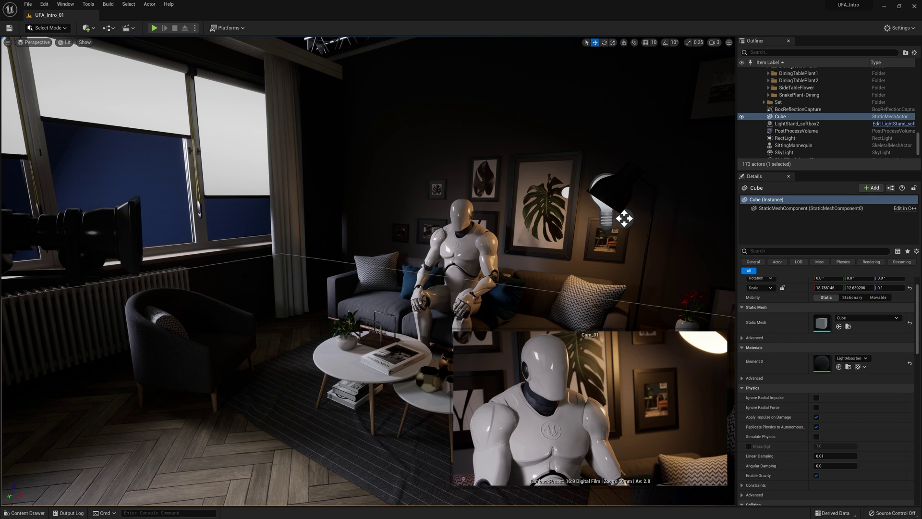
- Switch to Unreal Engine with the UFA_Intro_01 level and select the SCIONTIDESIGN book on the coffee table
mouse_move(368, 271)
right_down()
mouse_move(439, 291)
mouse_move(388, 309)
mouse_move(416, 283)
mouse_move(370, 268)
right_up()
key(w)
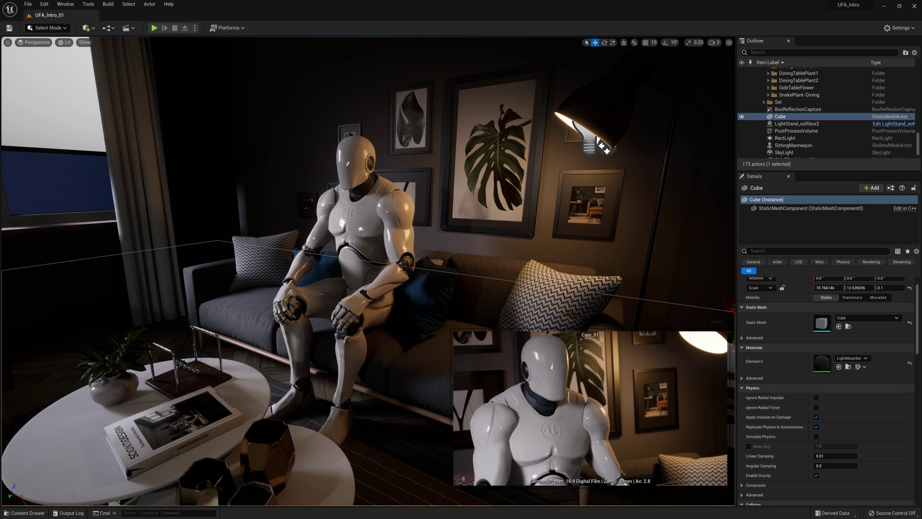
key(s)
right_drag(286, 398, 204, 463)
key(w)
right_drag(310, 328, 311, 307)
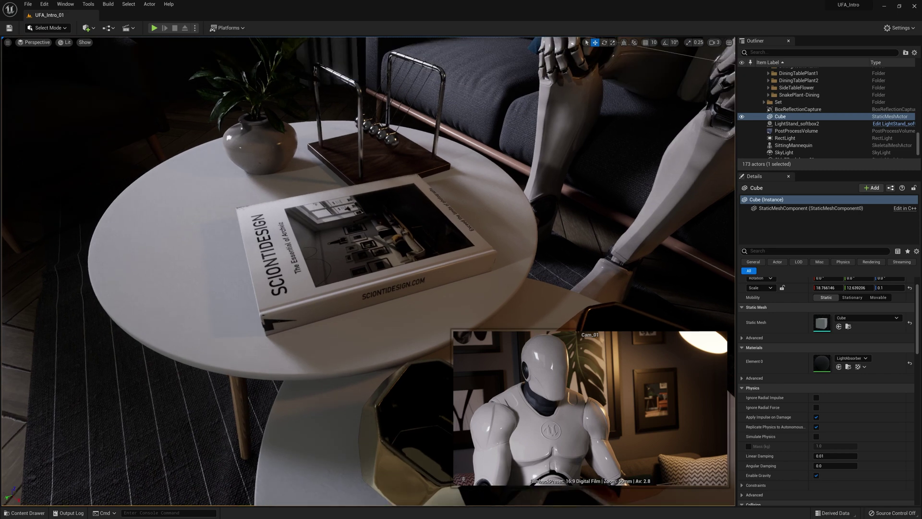
click(314, 285)
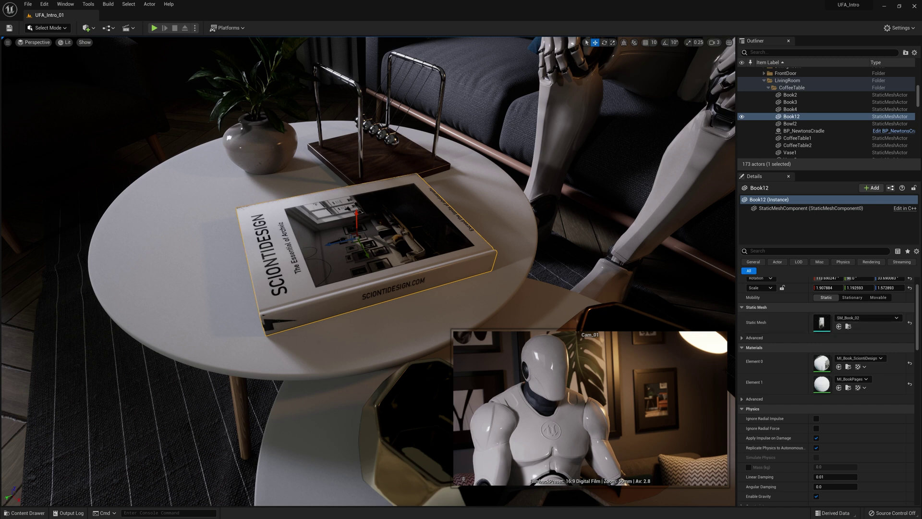
- Open the book's static mesh SM_Book_02 in its own editor, inspect it from close up and close the editor
double_click(824, 328)
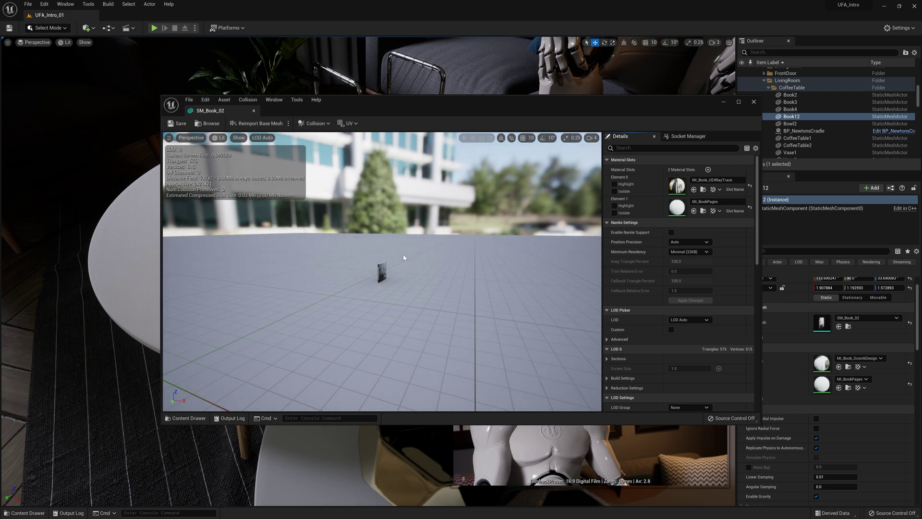
right_drag(404, 258, 322, 210)
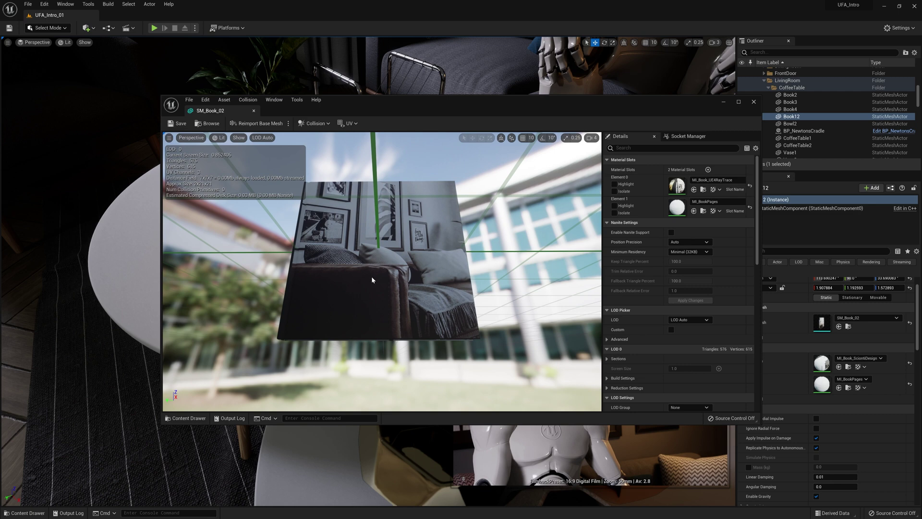
key(alt+F4)
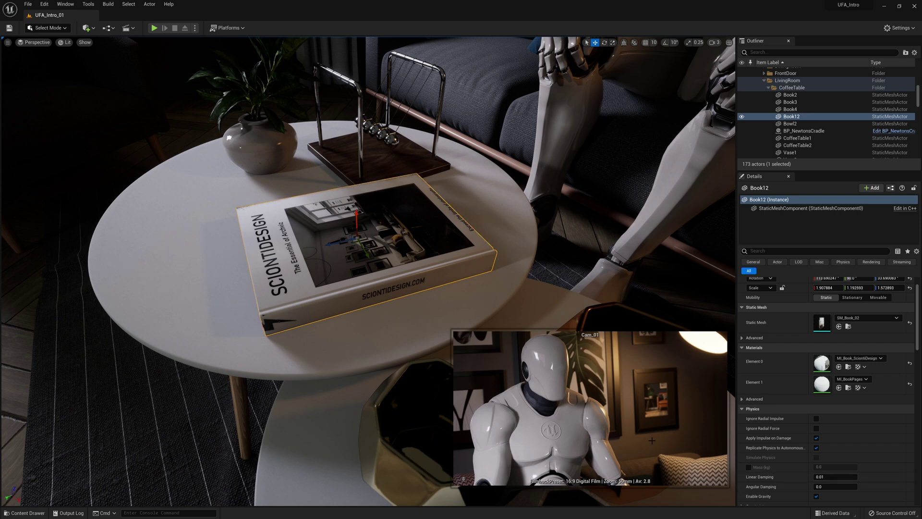
- Select the large patterned pillow beside the lamp on the couch and open its material instance MI_GrayPatFabric
right_drag(600, 215, 691, 146)
key(w)
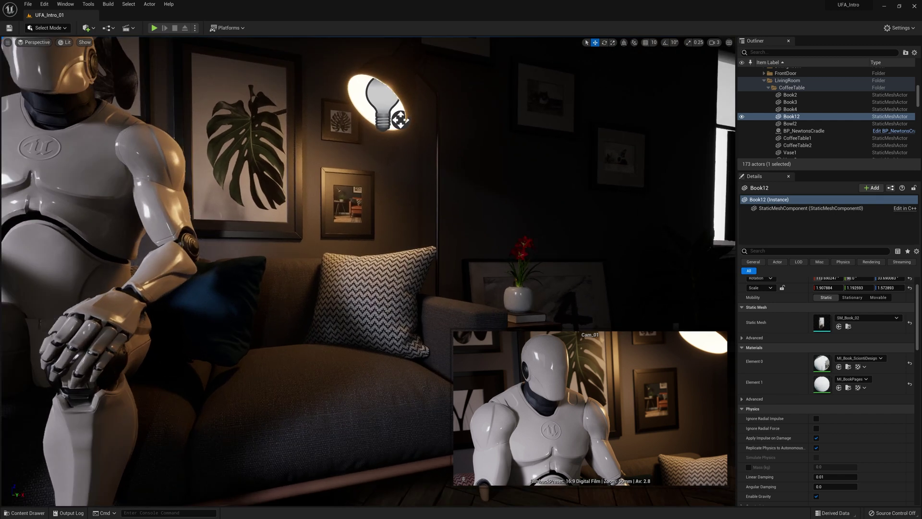
key(2)
click(368, 303)
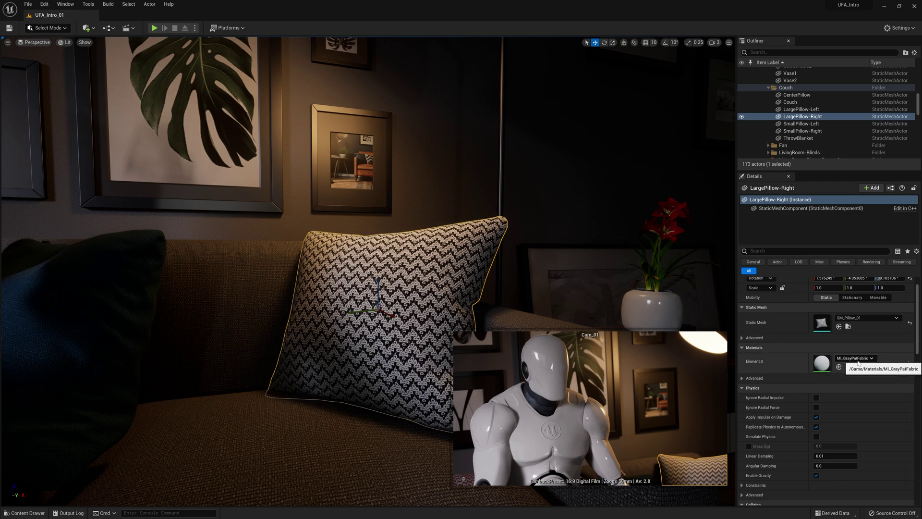
double_click(818, 366)
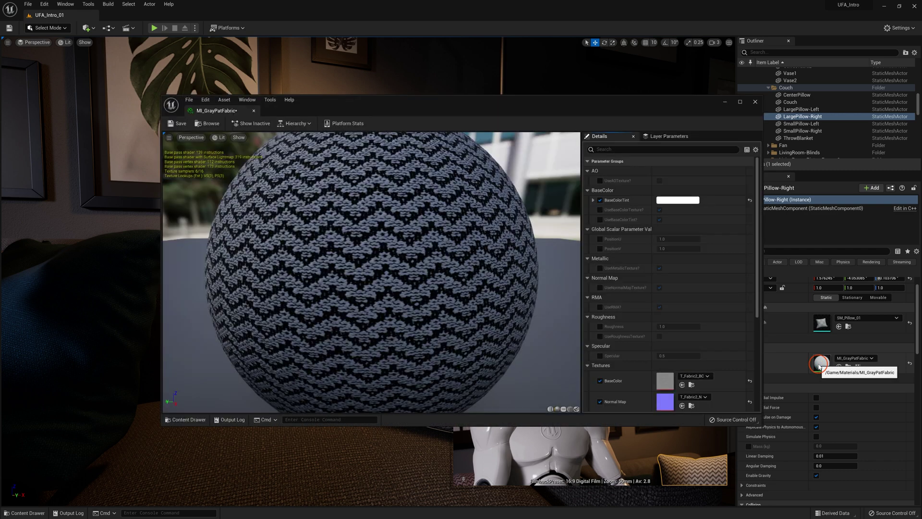
- Preview the pillow fabric material on a cylinder, a plane and a cube, and return the preview mesh to the sphere
scroll(384, 231, down, 3)
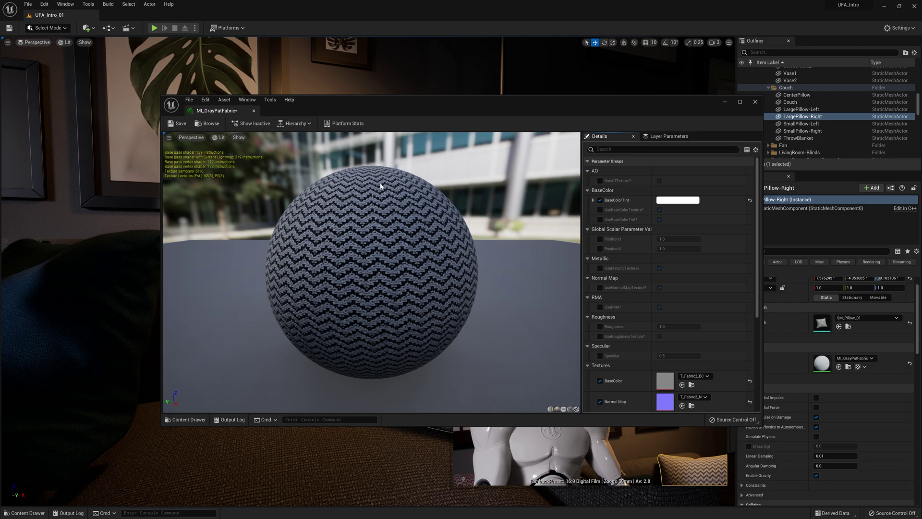
drag(328, 272, 451, 385)
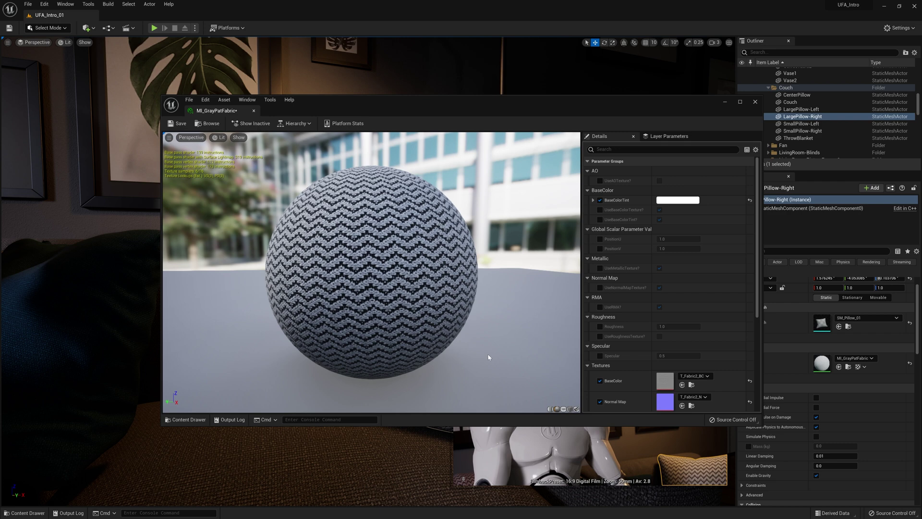
click(551, 409)
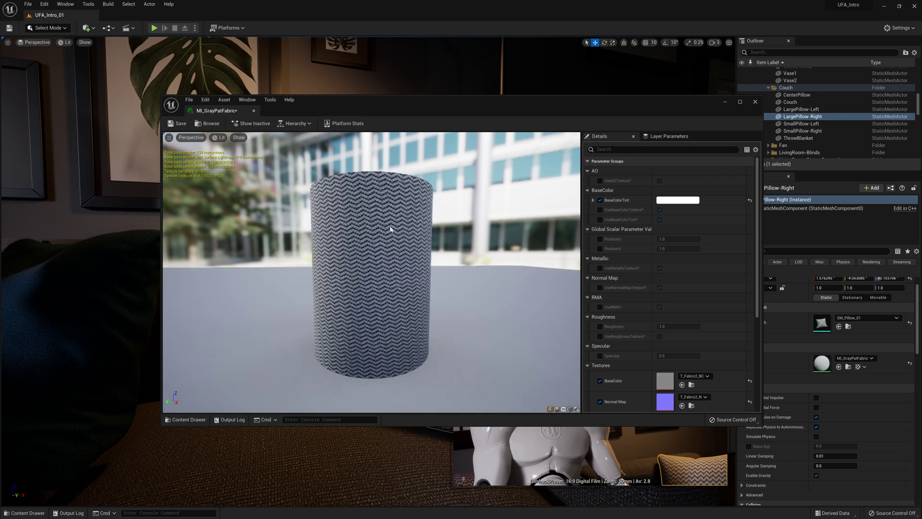
drag(326, 250, 324, 345)
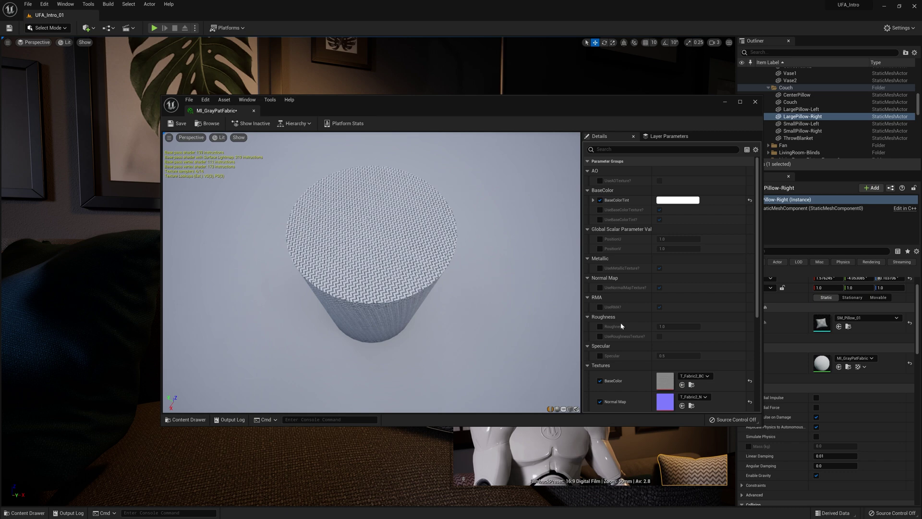
click(566, 410)
drag(325, 300, 403, 206)
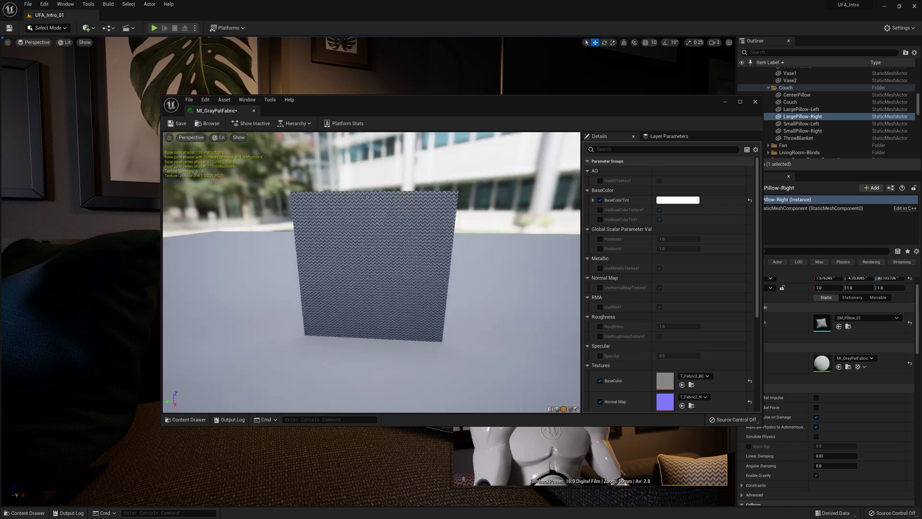
click(572, 409)
drag(319, 262, 396, 247)
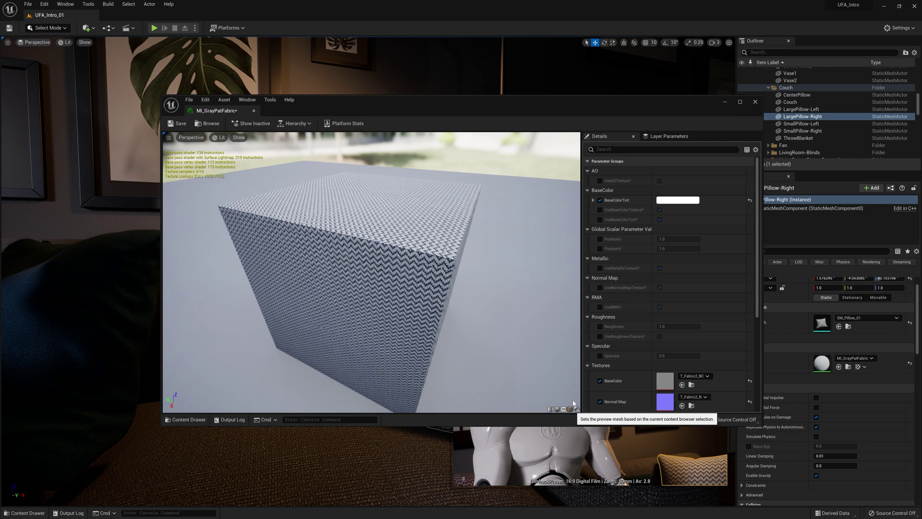
drag(374, 331, 342, 304)
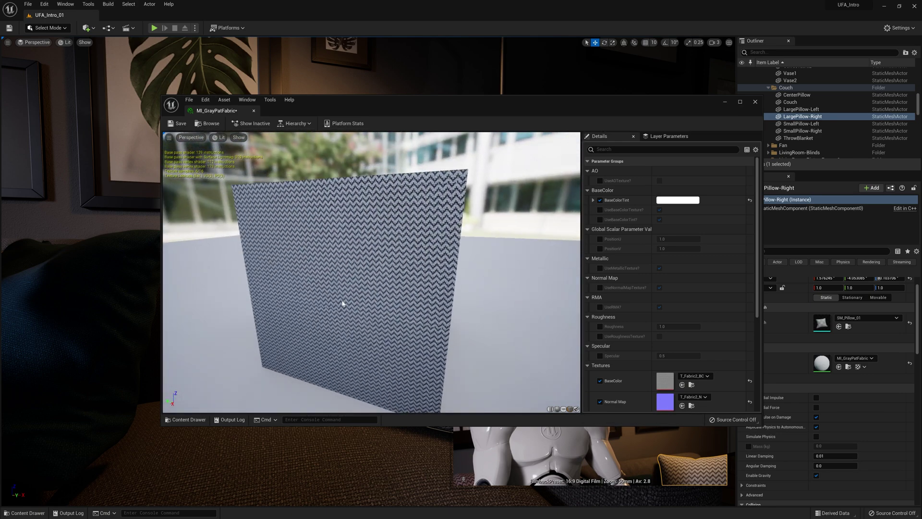
click(557, 410)
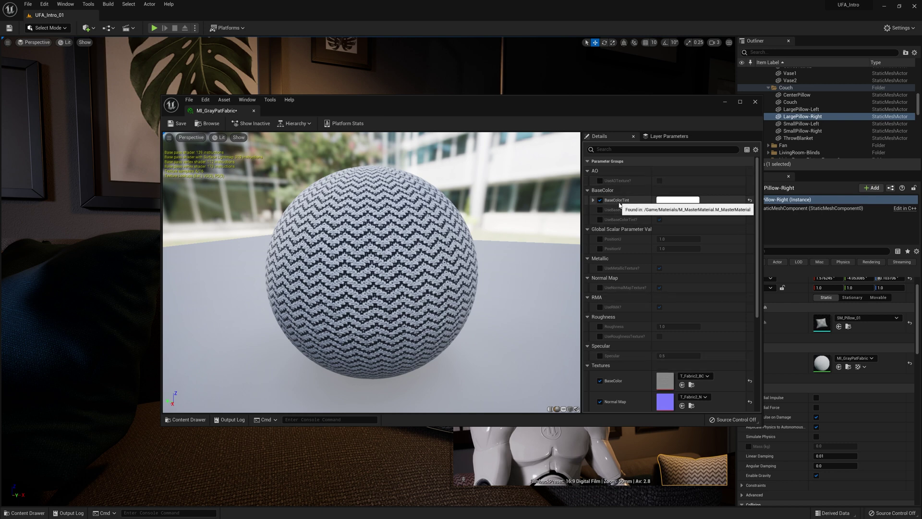
- Set the fabric material's BaseColorTint to a light green of about R 0.42, G 1.0, B 0.42 and close the material editor
click(669, 200)
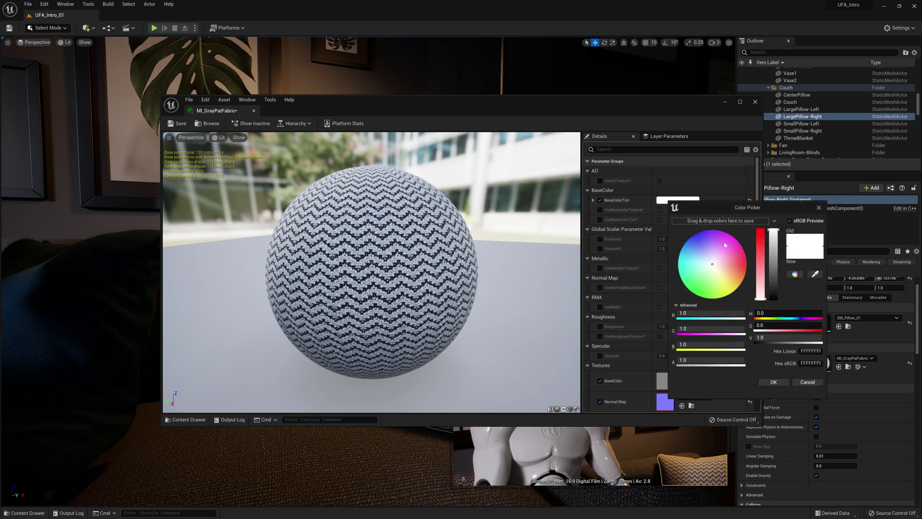
mouse_move(714, 275)
mouse_down()
mouse_move(707, 270)
mouse_move(703, 283)
mouse_up()
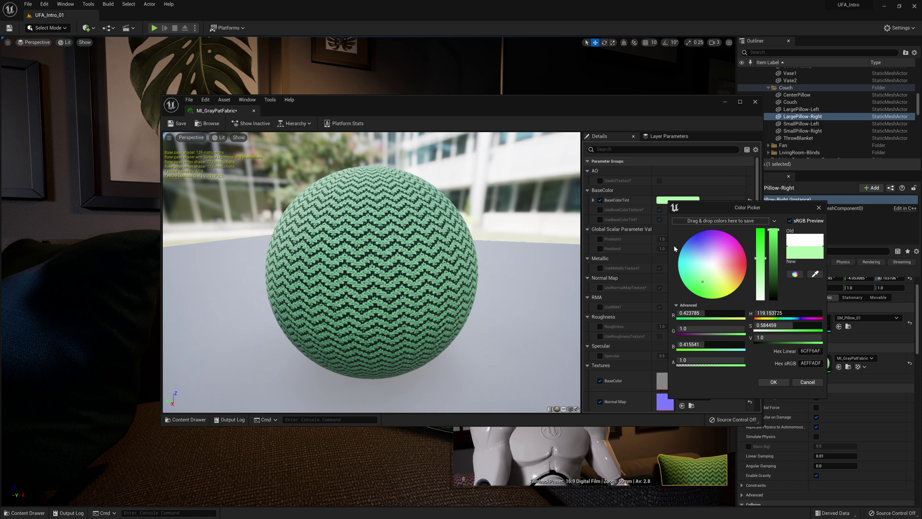
click(773, 383)
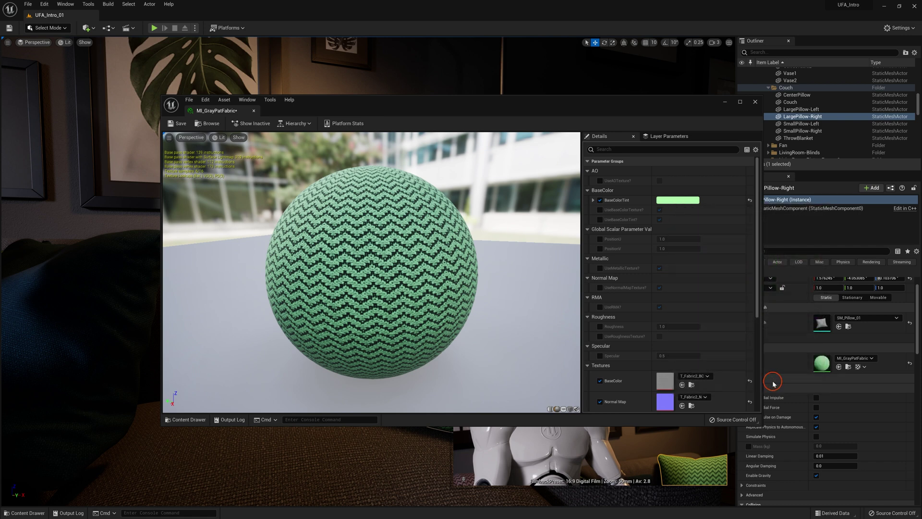
click(752, 101)
- Bring the whole couch into view, reopen MI_GrayPatFabric and move and resize its editor window so the selected pillow remains visible
key(f)
key(s)
right_drag(388, 282, 406, 290)
key(a)
right_drag(322, 290, 346, 291)
key(w)
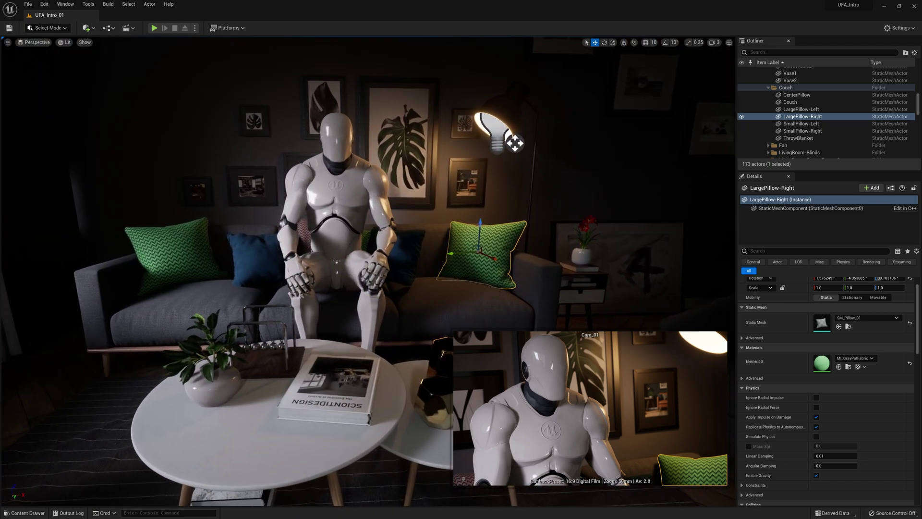
click(820, 366)
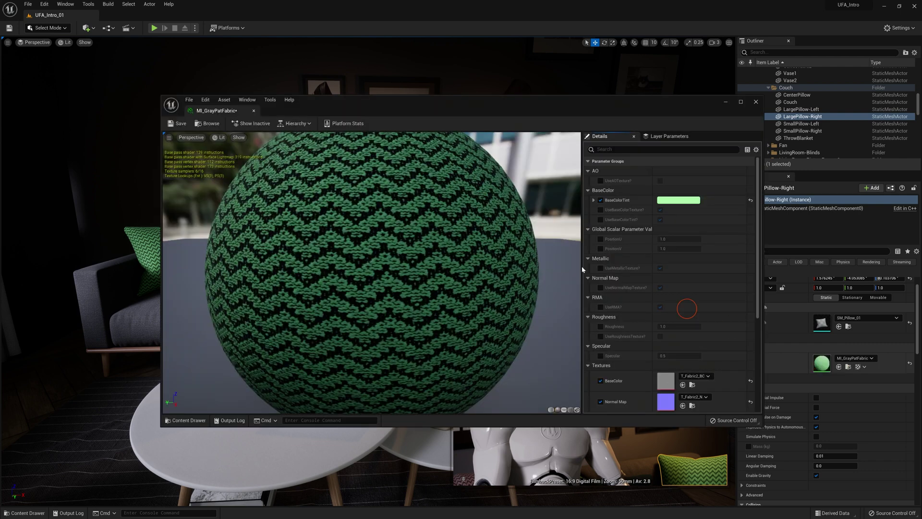
click(225, 111)
drag(226, 111, 23, 41)
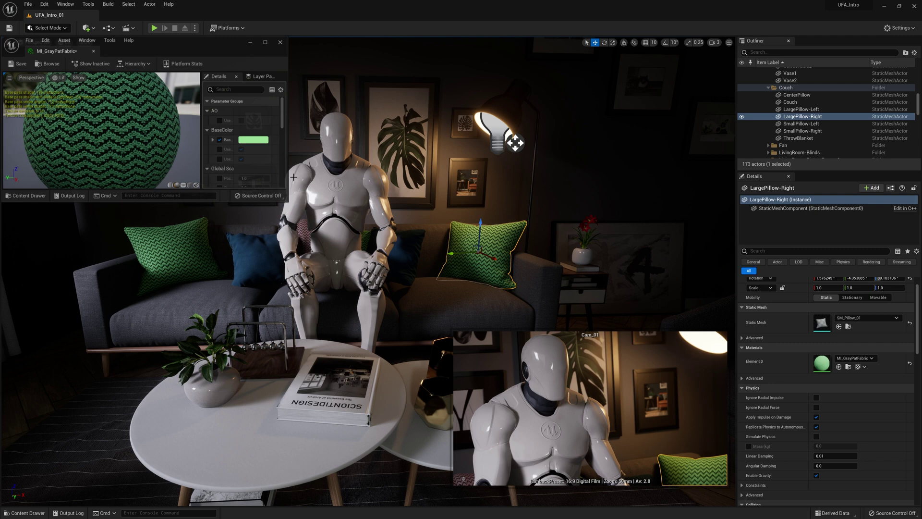
drag(266, 203, 265, 380)
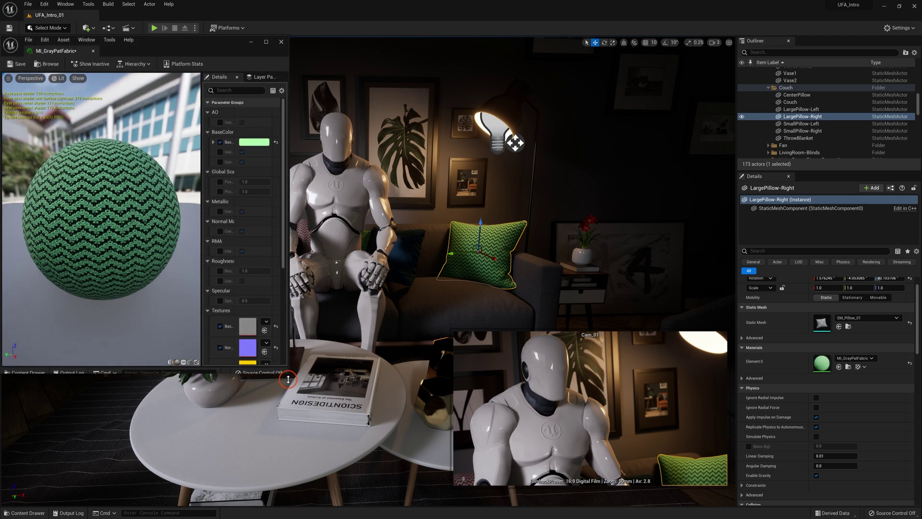
- Try a purple BaseColorTint on the pillow fabric material and cancel the colour change
click(251, 144)
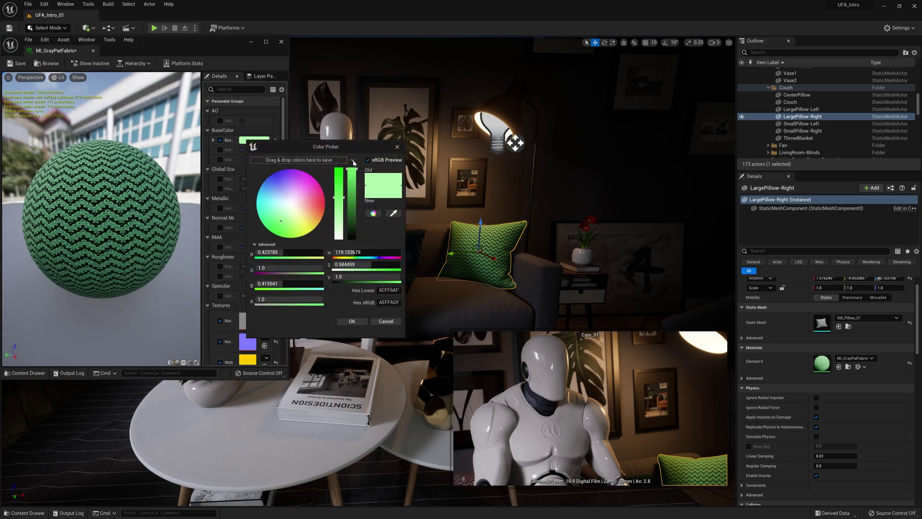
drag(357, 148, 254, 221)
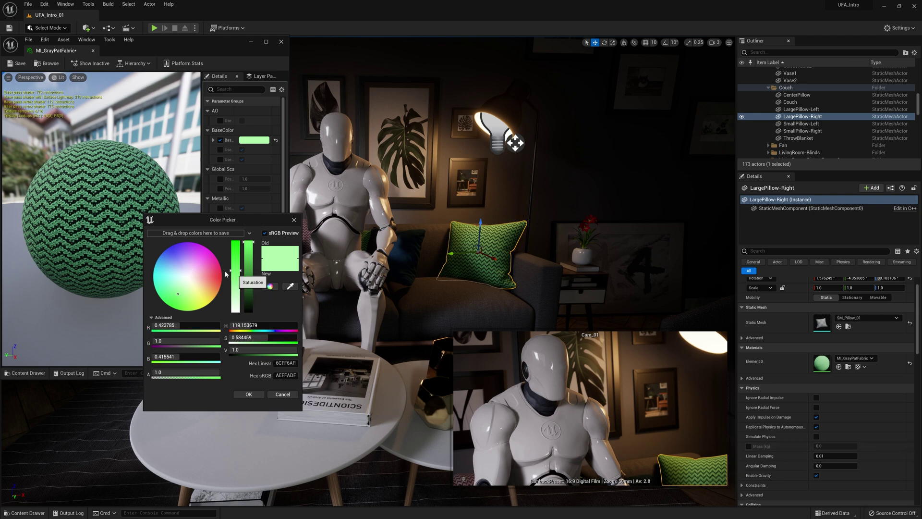
drag(196, 295, 180, 252)
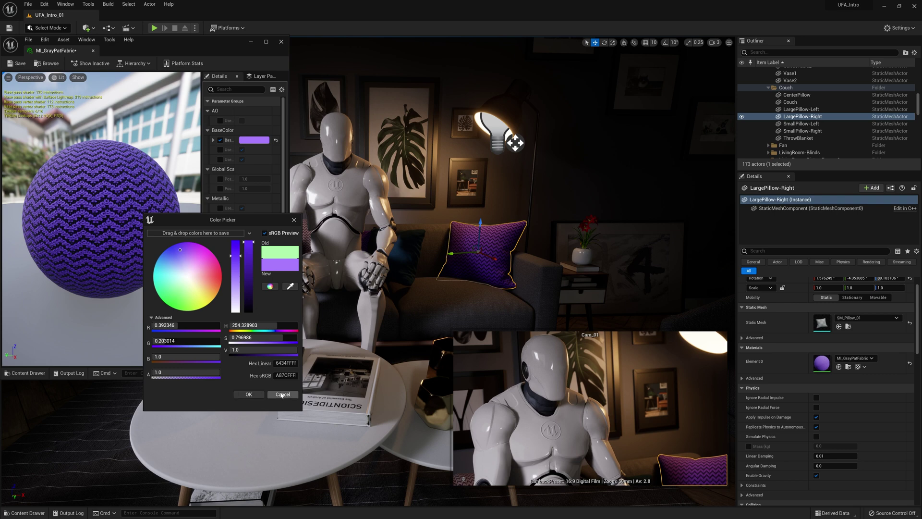
click(281, 395)
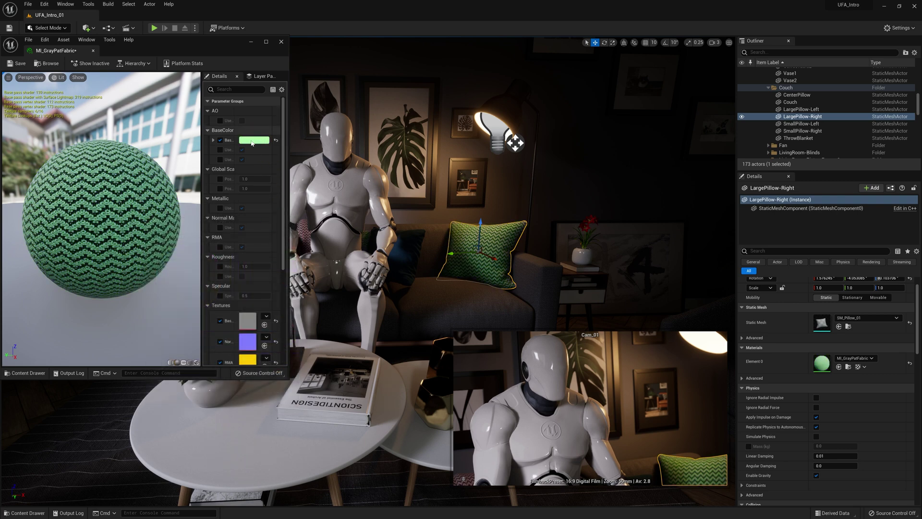
- Reset the fabric material's BaseColorTint to its default and set it to white with saturation 0.0 and value 1.0
click(276, 140)
click(247, 140)
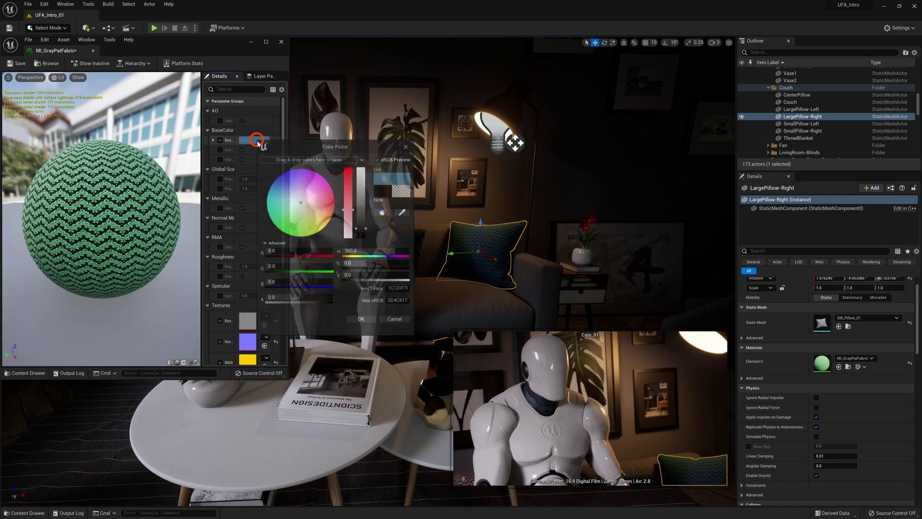
drag(348, 184, 344, 261)
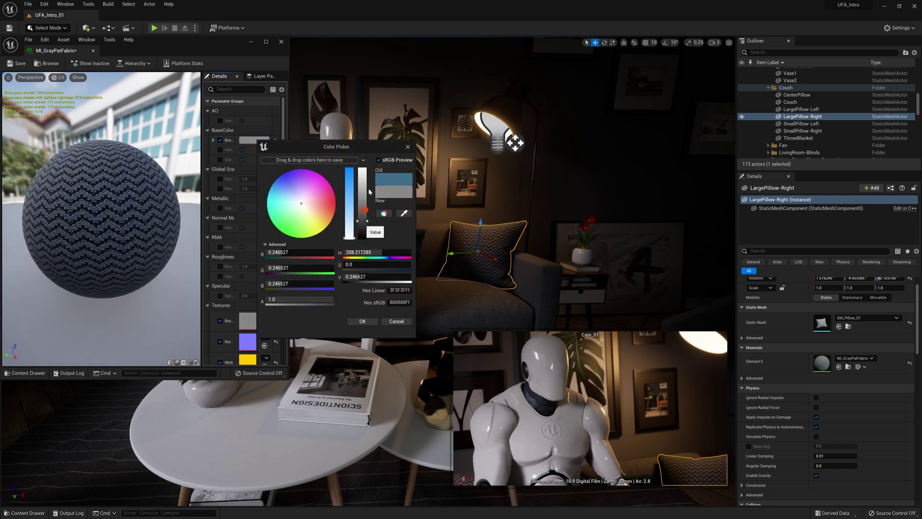
drag(362, 225, 364, 177)
click(362, 321)
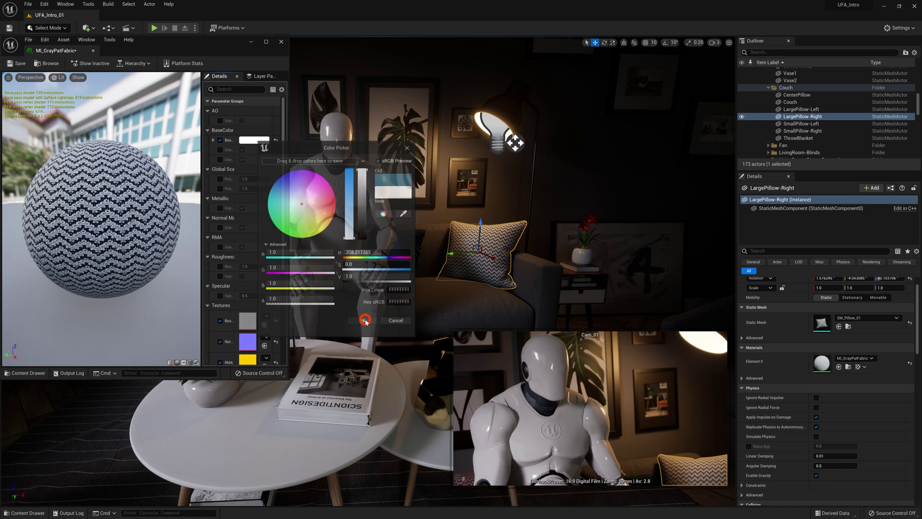
- Save the MI_GrayPatFabric material and close its editor
click(10, 64)
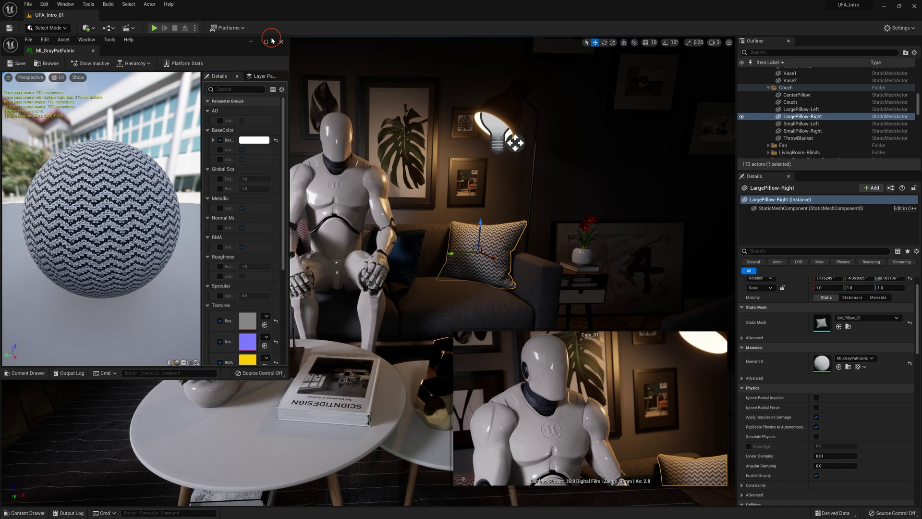
click(281, 41)
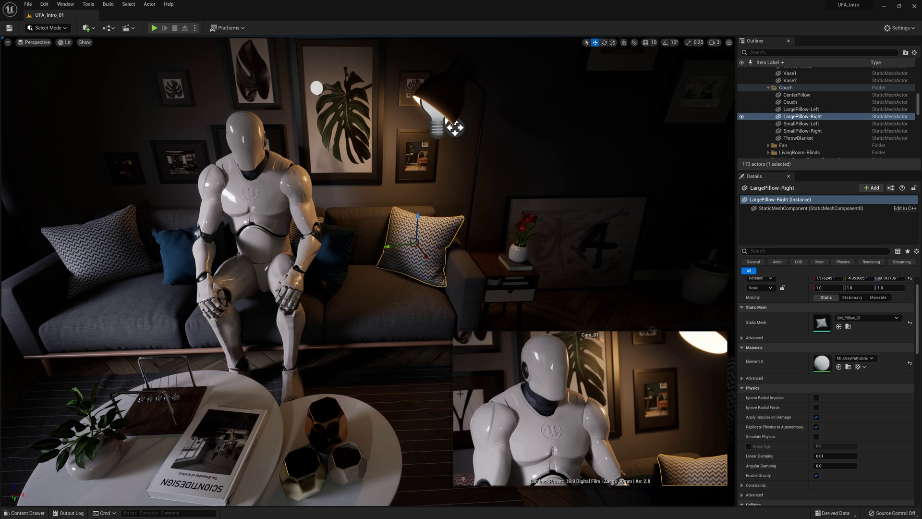
- Lift the LargePillow-Right mesh off the couch to a location of about X -268, Y -234, Z 86
scroll(821, 361, up, 1)
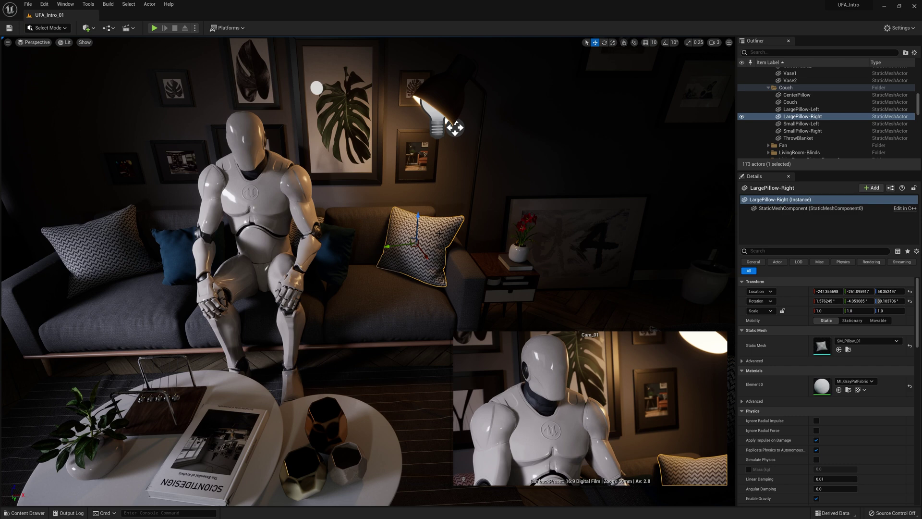
key(f)
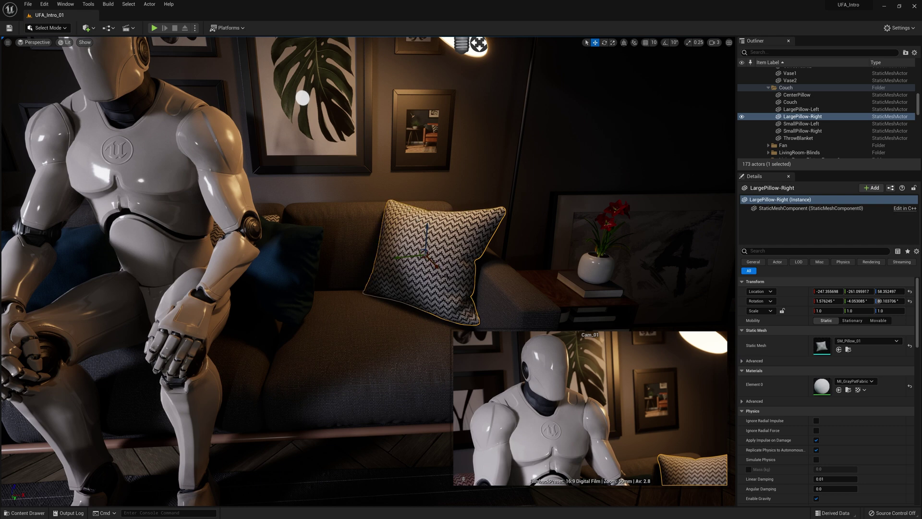
drag(435, 265, 358, 167)
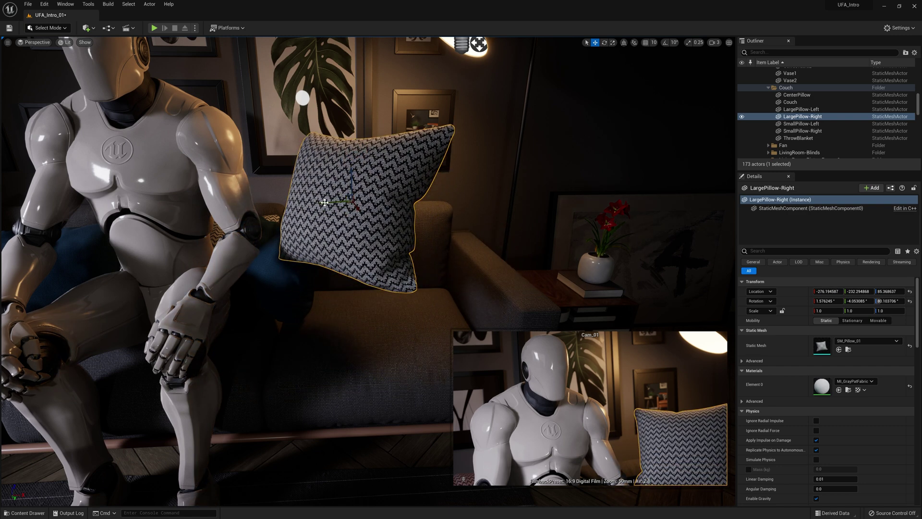
drag(330, 203, 357, 203)
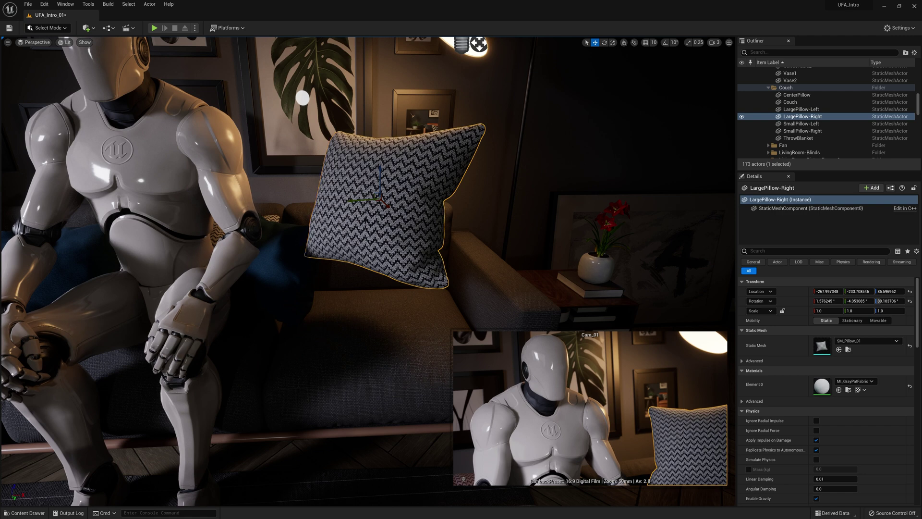
- Rotate the raised pillow to about -0.3° in X and 22.6° in Y, and scale it uniformly to about 1.14
key(e)
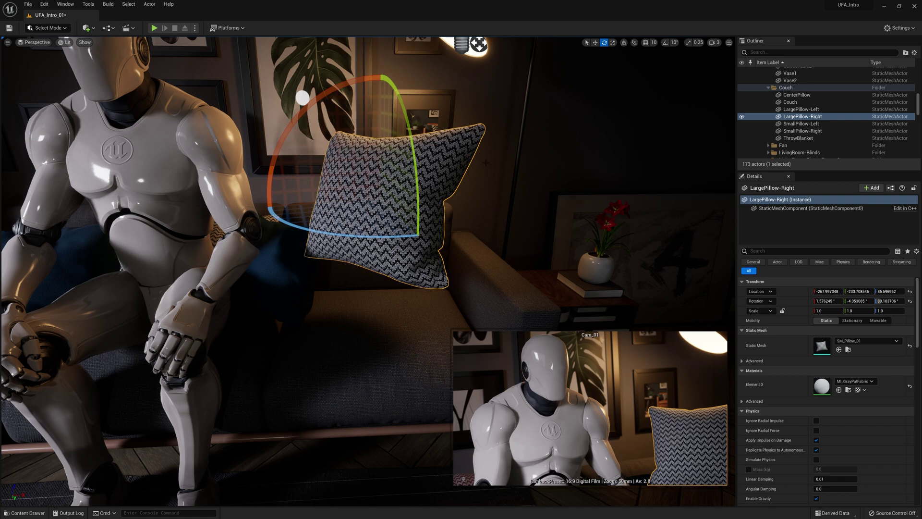
drag(373, 93, 353, 139)
drag(391, 222, 439, 276)
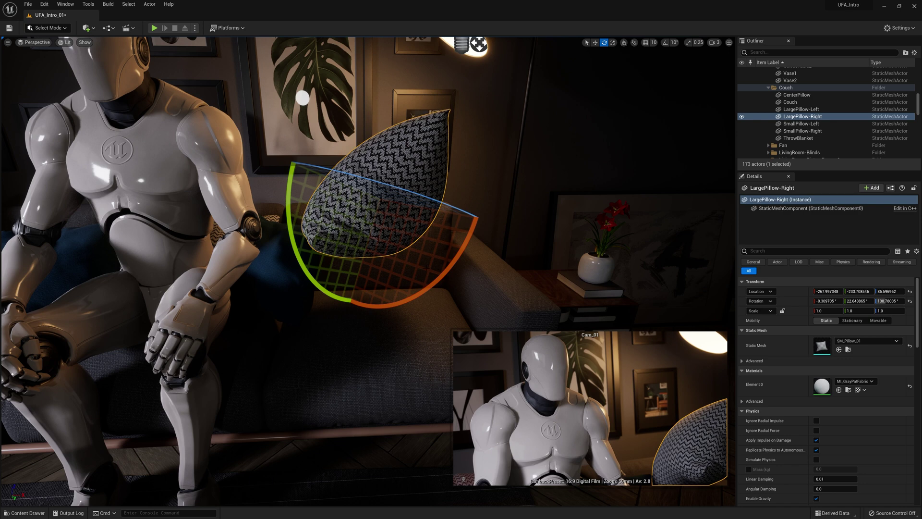
right_drag(512, 256, 525, 262)
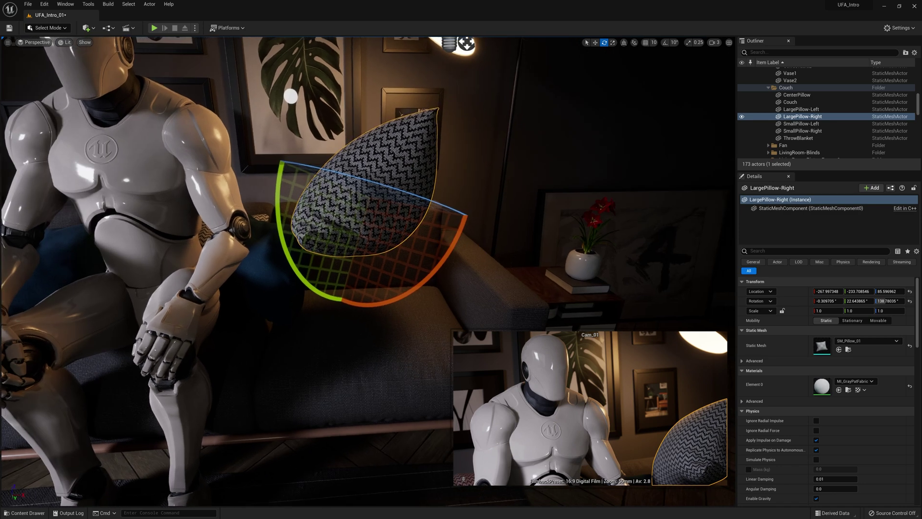
key(r)
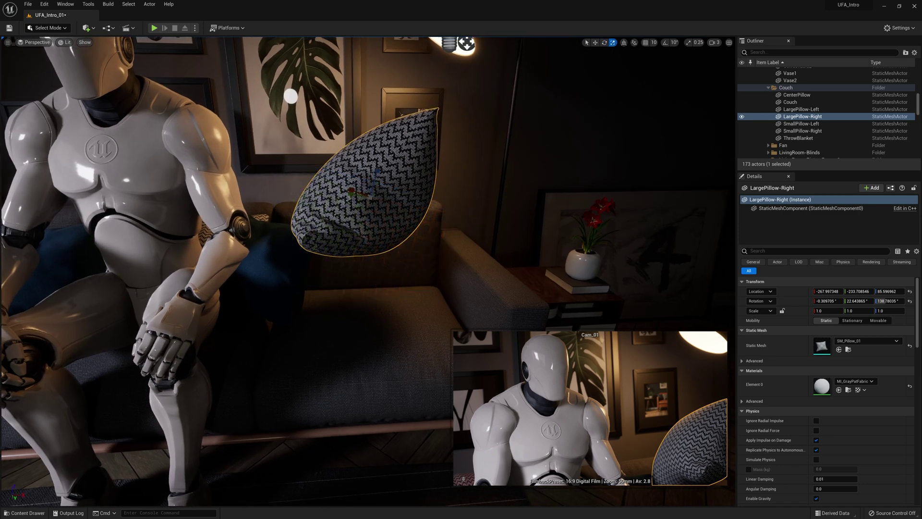
drag(372, 199, 470, 203)
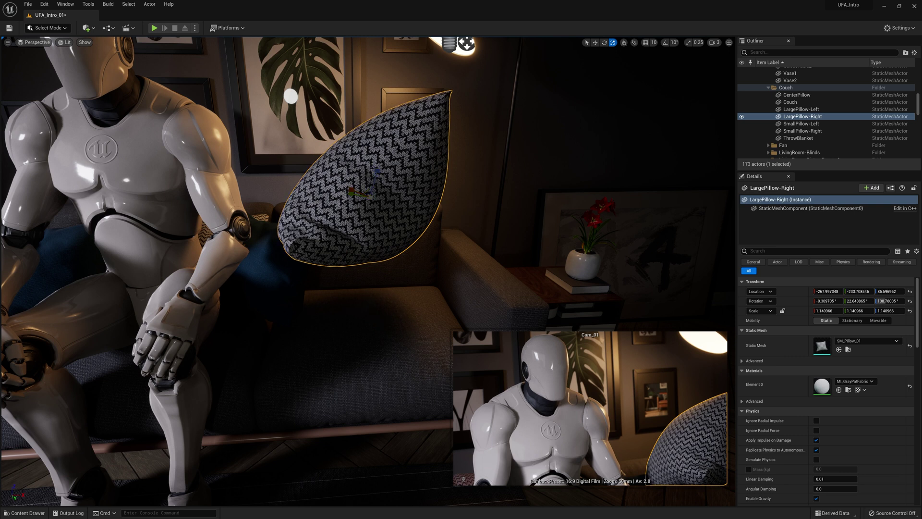
- Enable grid, rotation and scale snapping for the viewport transforms
click(646, 42)
click(665, 43)
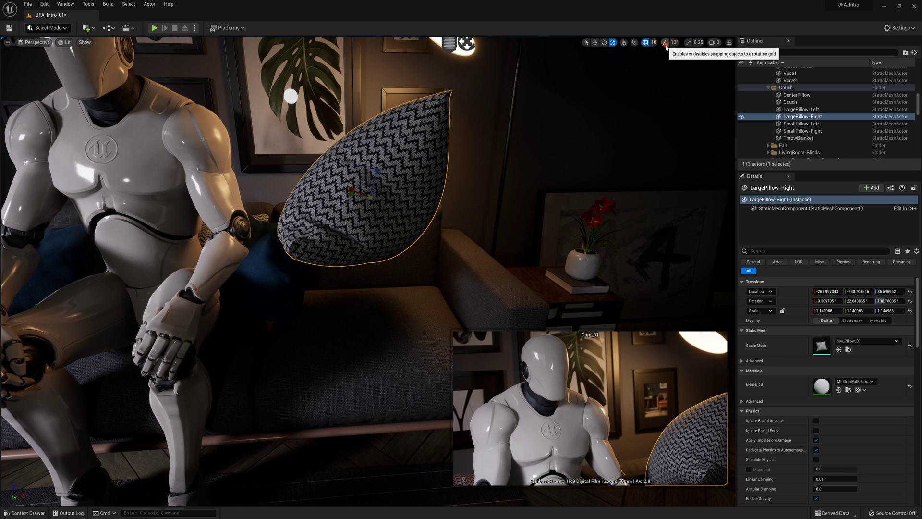
click(688, 43)
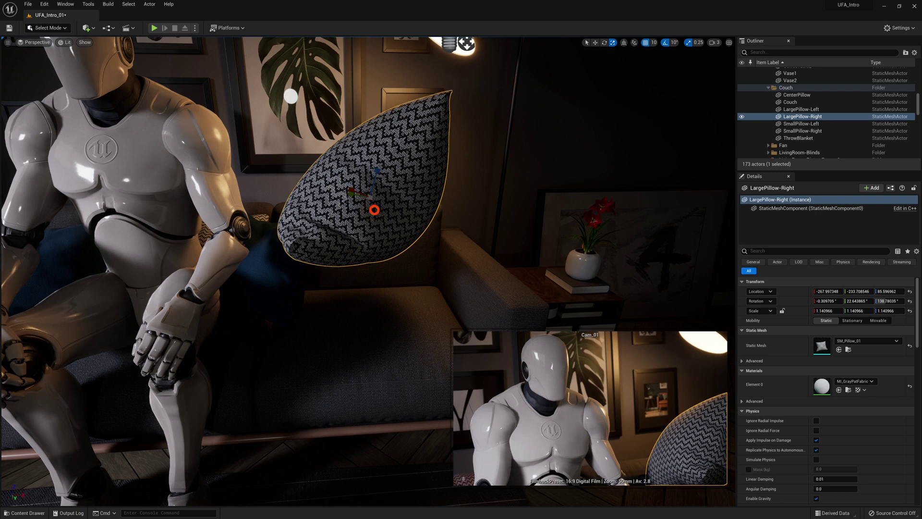
- With snapping on, move the pillow to about X -261, Y -240, Z 82, rotate it to about -15°, 17°, 97°, and scale it to 1.25
key(w)
drag(355, 188, 395, 202)
key(e)
key(r)
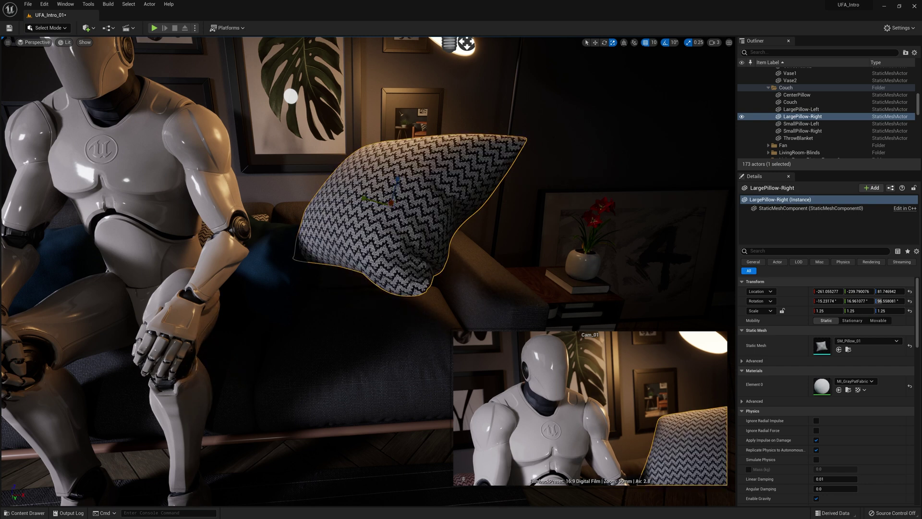
- Toggle the grid, rotation and scale snapping on and off, leaving all three disabled
click(646, 43)
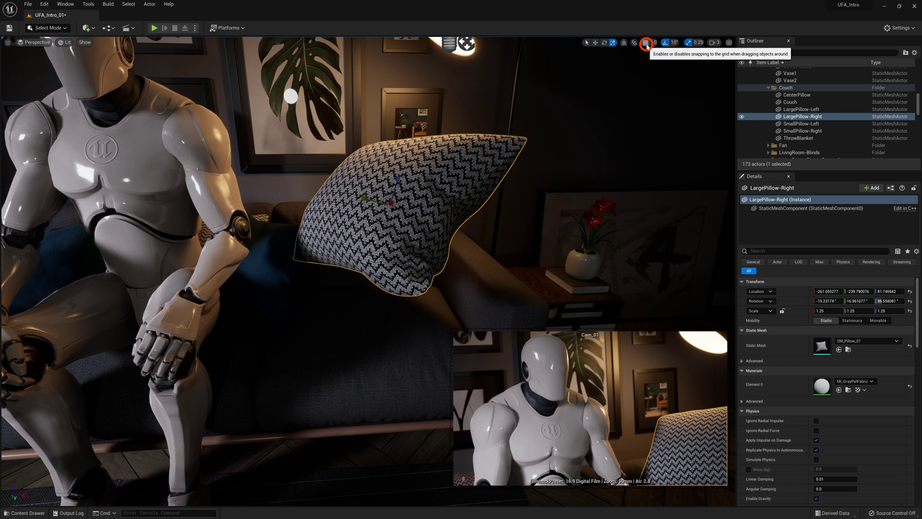
click(664, 43)
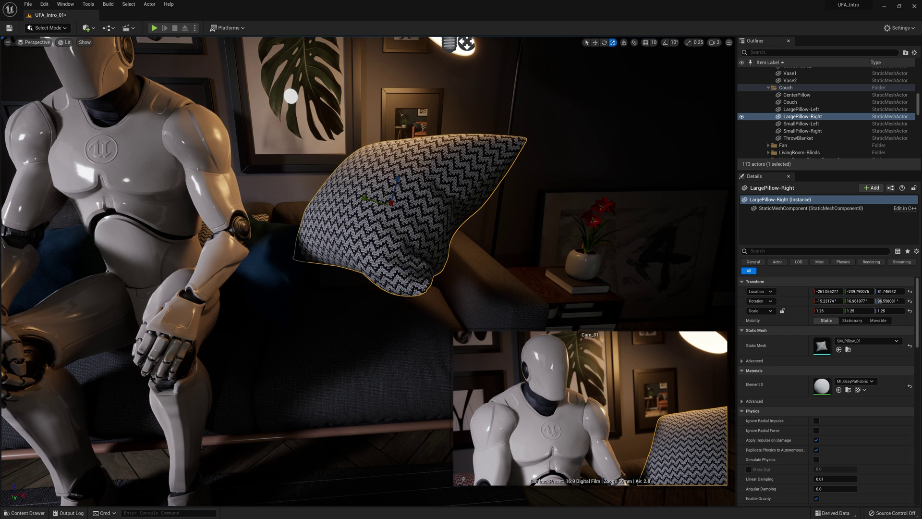
click(645, 43)
click(665, 43)
click(665, 43)
click(645, 42)
- Check the available snap increments for grid, rotation and scale, keeping the scale snap at 0.25
click(653, 43)
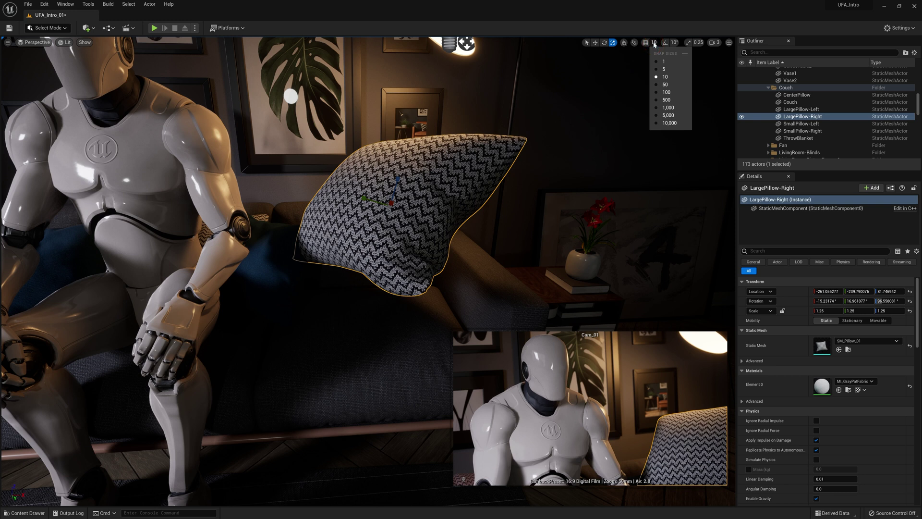
click(674, 42)
click(698, 42)
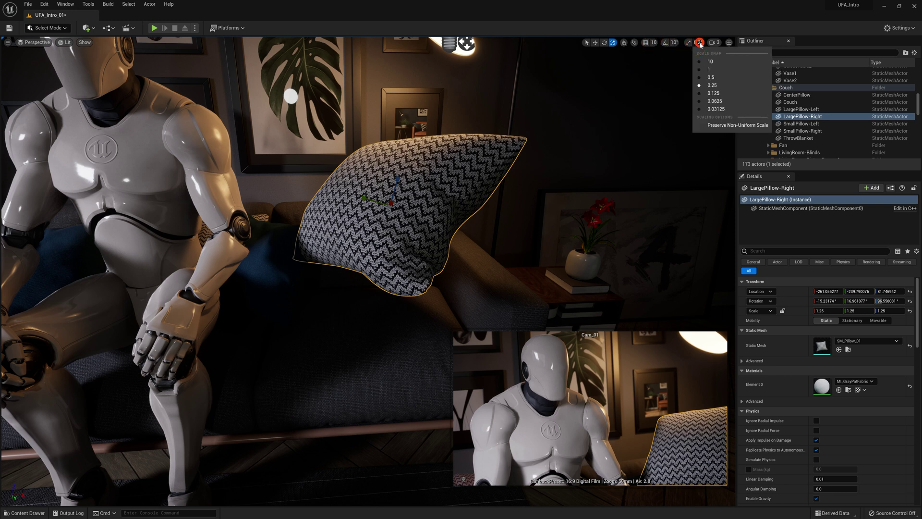
click(709, 82)
click(669, 43)
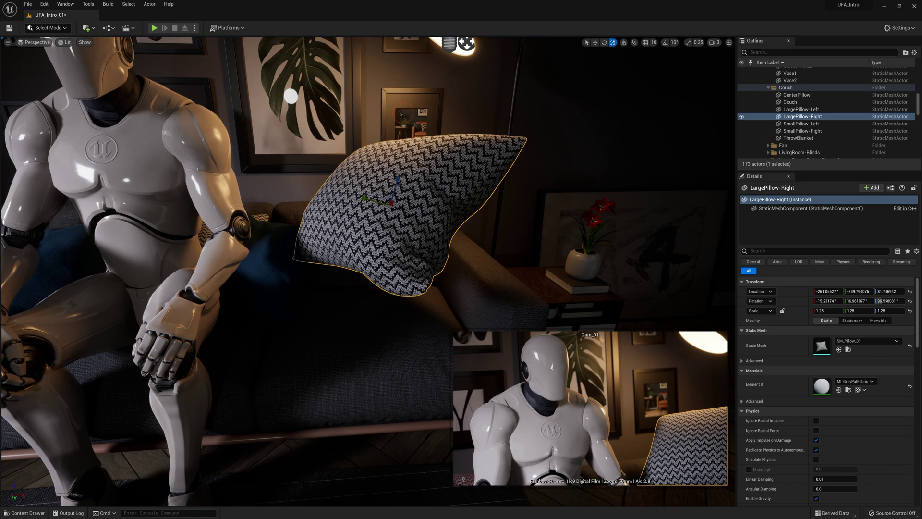
- Move the pillow back down onto the couch at about X -250, Y -259, Z 56
key(w)
drag(389, 206, 413, 263)
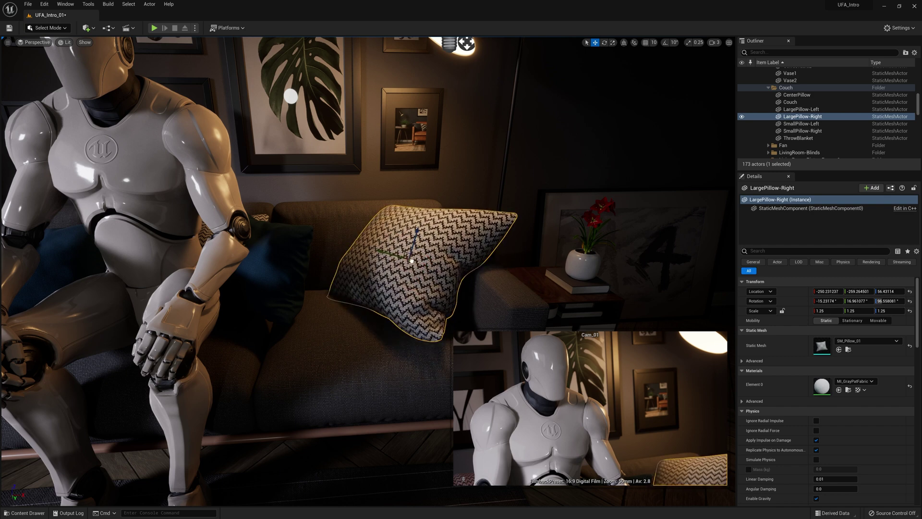
click(440, 304)
click(420, 313)
right_drag(417, 321, 350, 293)
key(s)
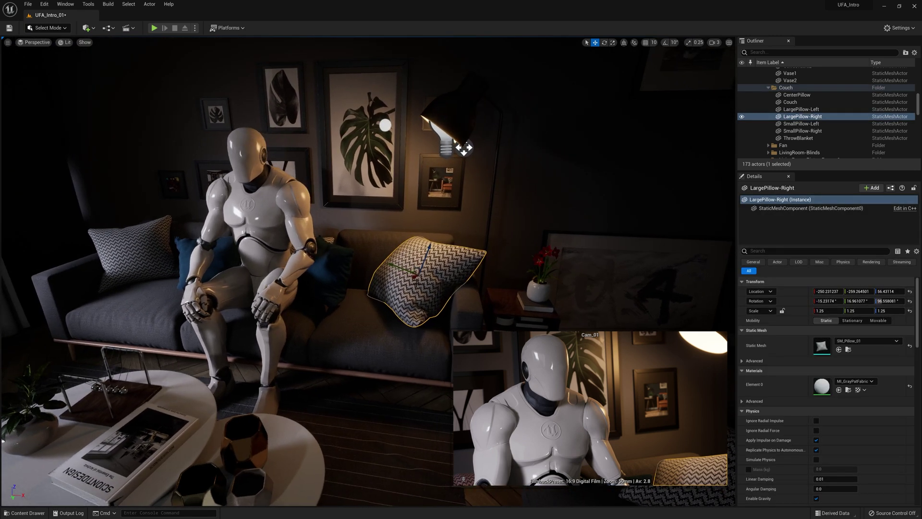
mouse_move(425, 287)
right_down()
mouse_move(380, 297)
mouse_move(427, 282)
right_up()
key(w)
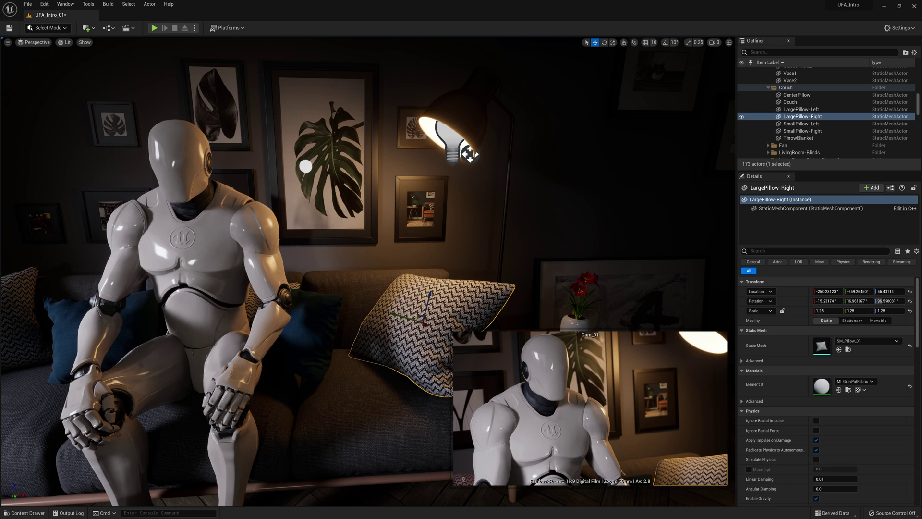
- Locate the SM_Pillow_01 mesh in the Meshes folder and place a copy on the couch beside the right large pillow
key(ctrl+space)
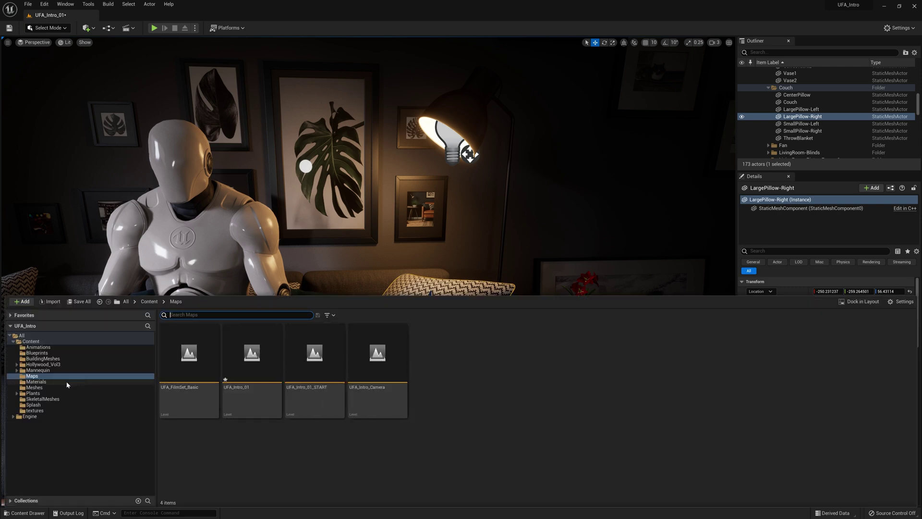
click(43, 388)
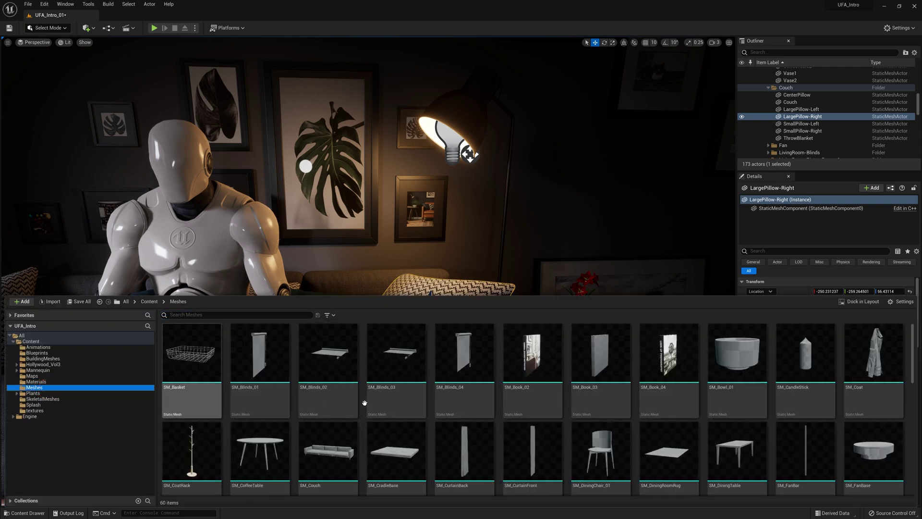
scroll(499, 389, down, 3)
scroll(465, 437, down, 5)
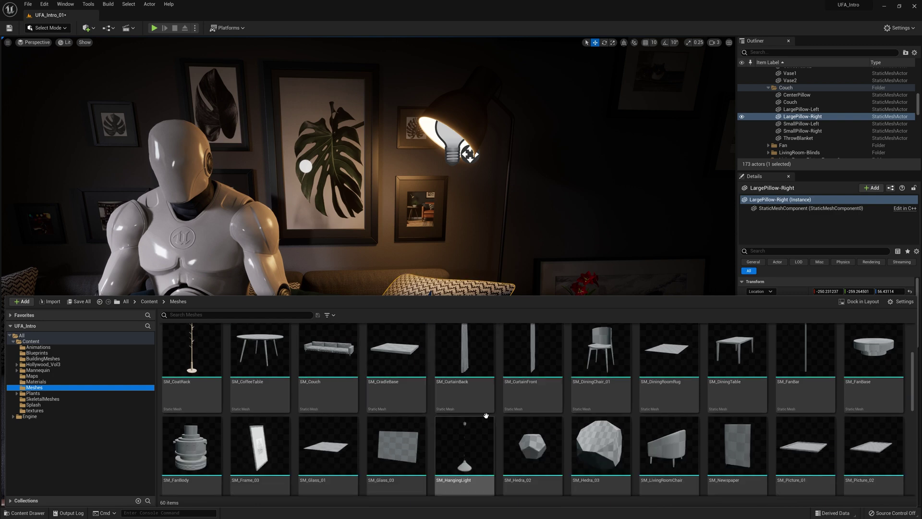
scroll(266, 459, down, 2)
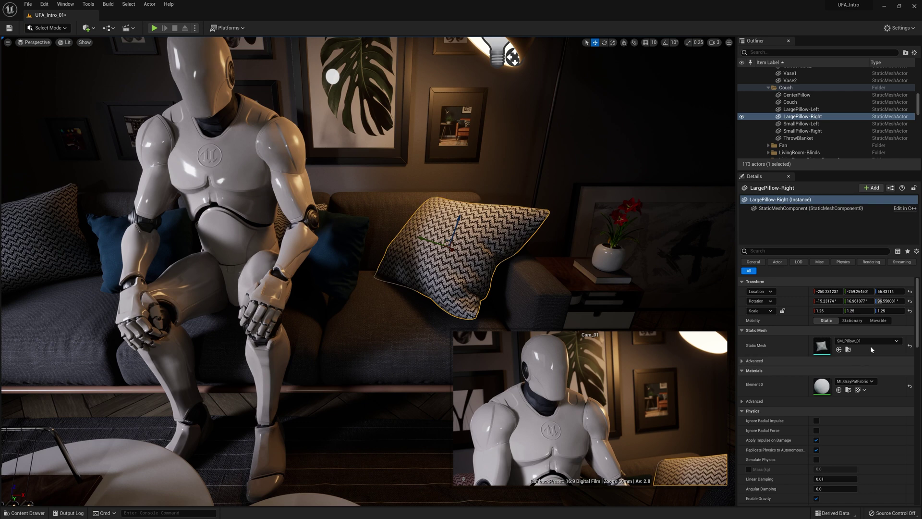
key(ctrl+b)
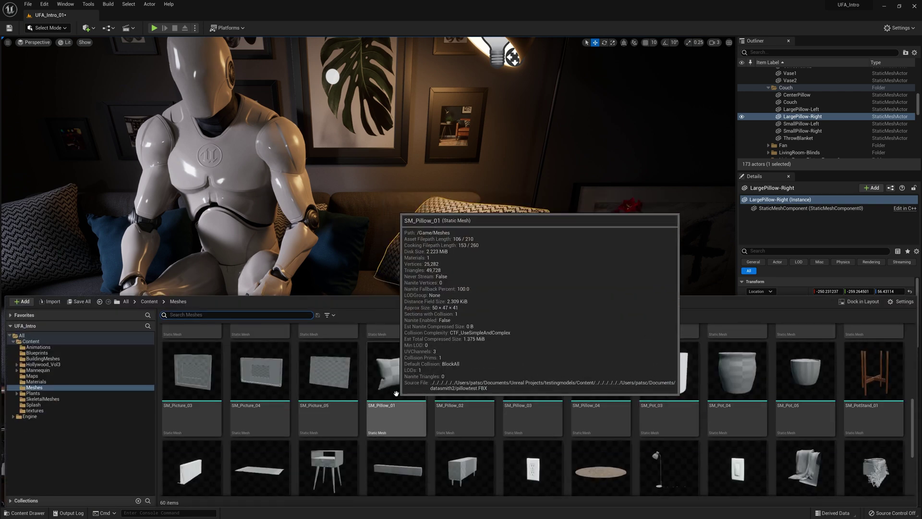
drag(396, 394, 411, 243)
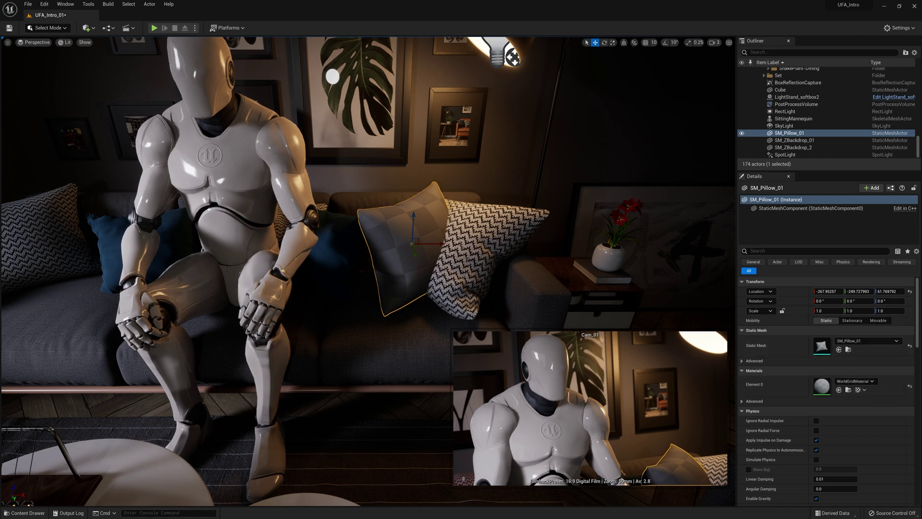
- Assign the MI_GrayPatFabric material to the added SM_Pillow_01 pillow
click(478, 242)
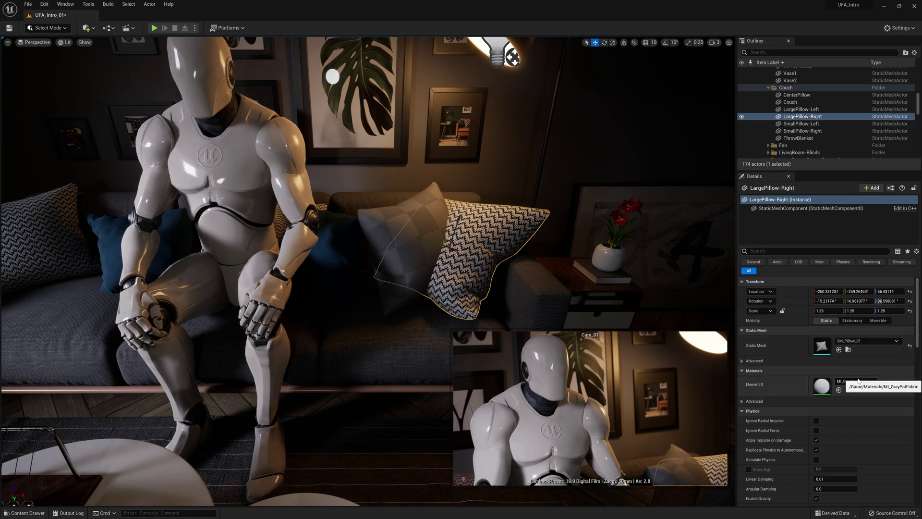
click(383, 225)
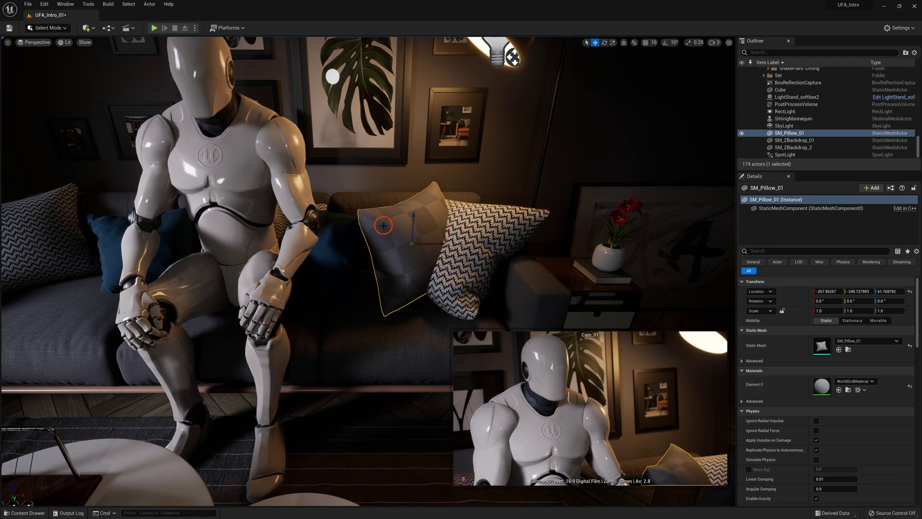
click(855, 380)
text(gra)
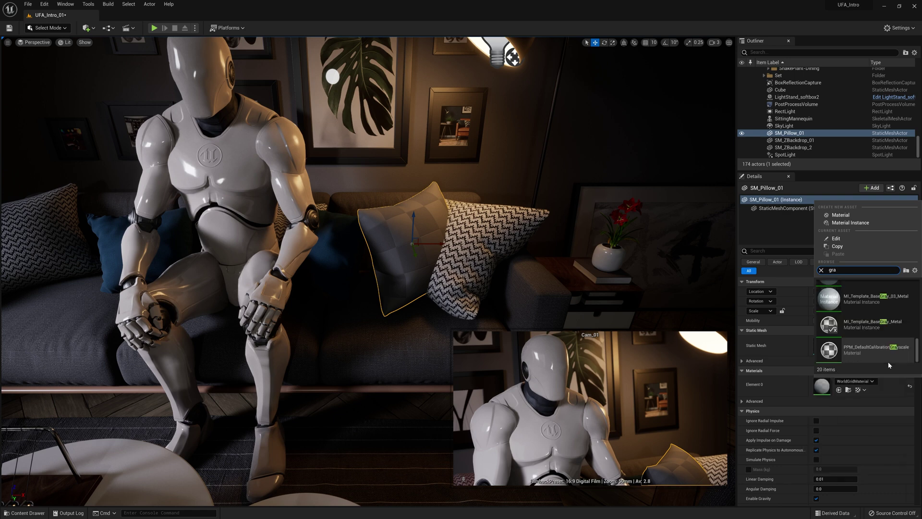
text(ypat)
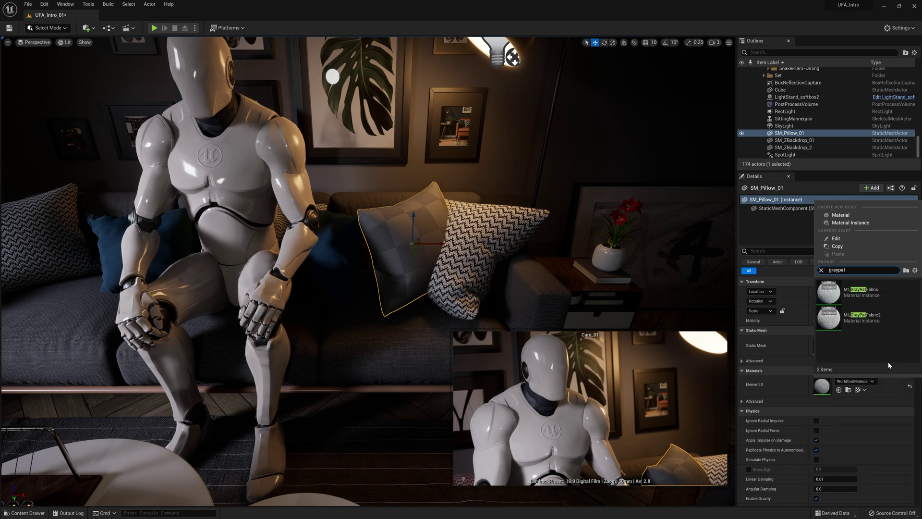
click(861, 291)
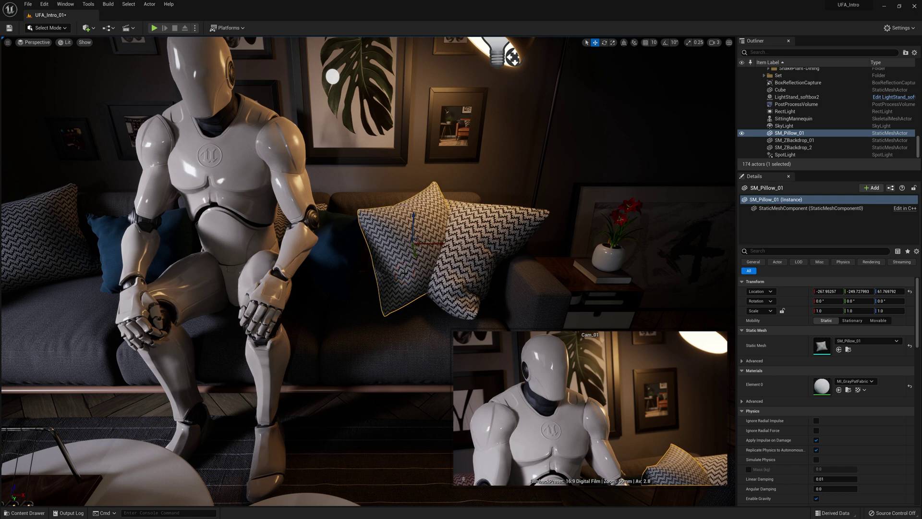
- Delete the added pillow and select the original LargePillow-Right again
key(Delete)
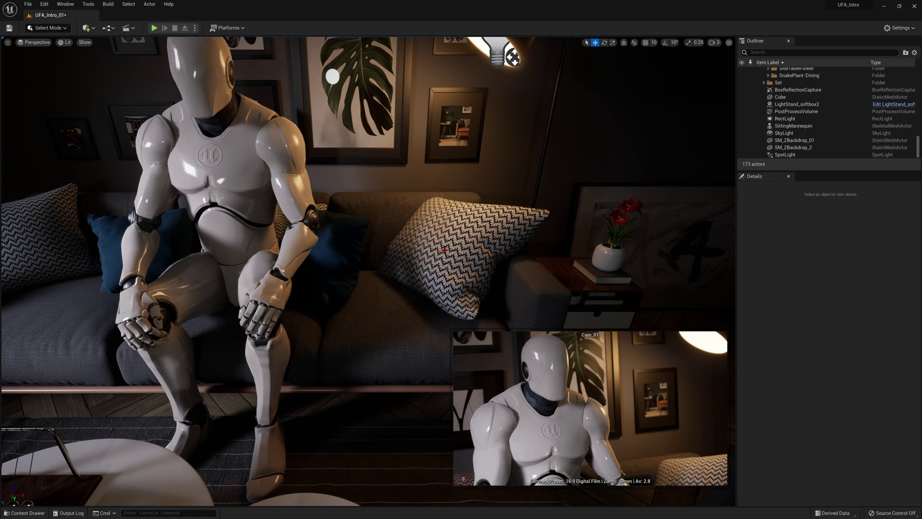
click(445, 250)
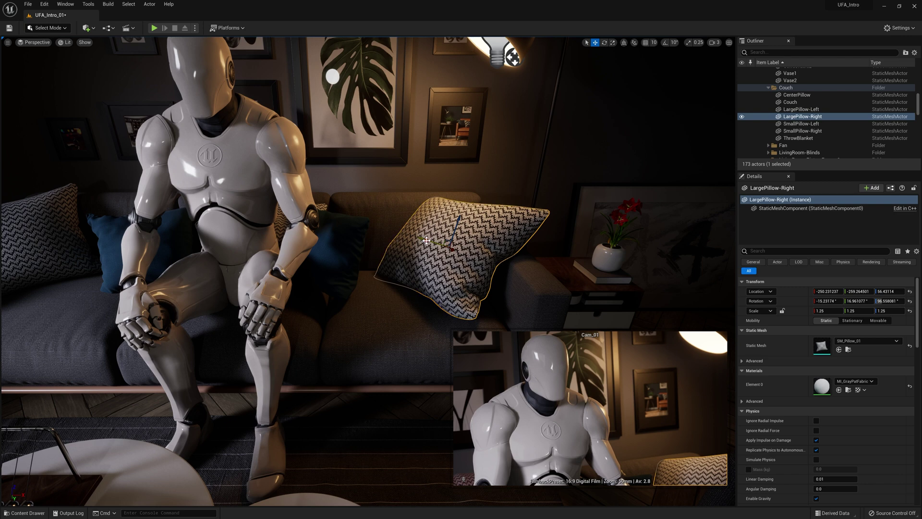
- Duplicate the right large pillow, scale the copy to about 0.84, and place it beside the original at about X -287, Y -262, Z 51
alt+drag(426, 240, 361, 218)
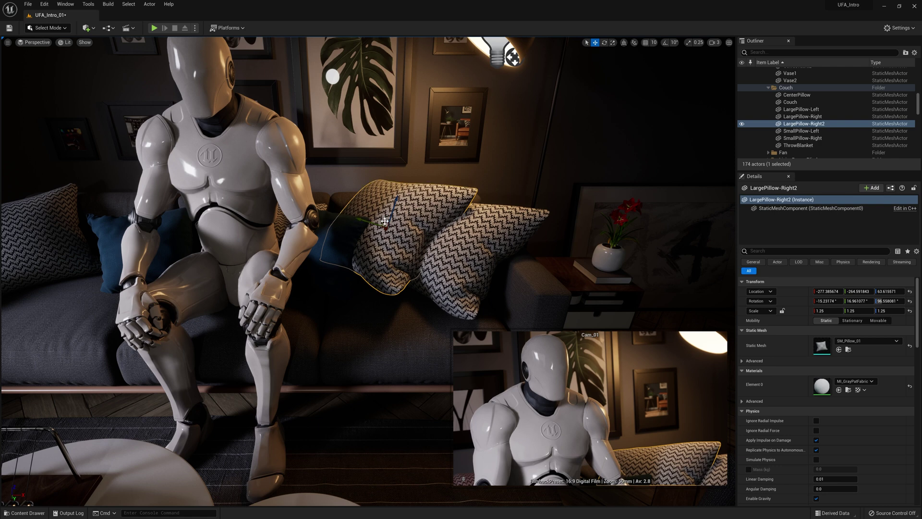
drag(393, 207, 362, 252)
key(r)
key(w)
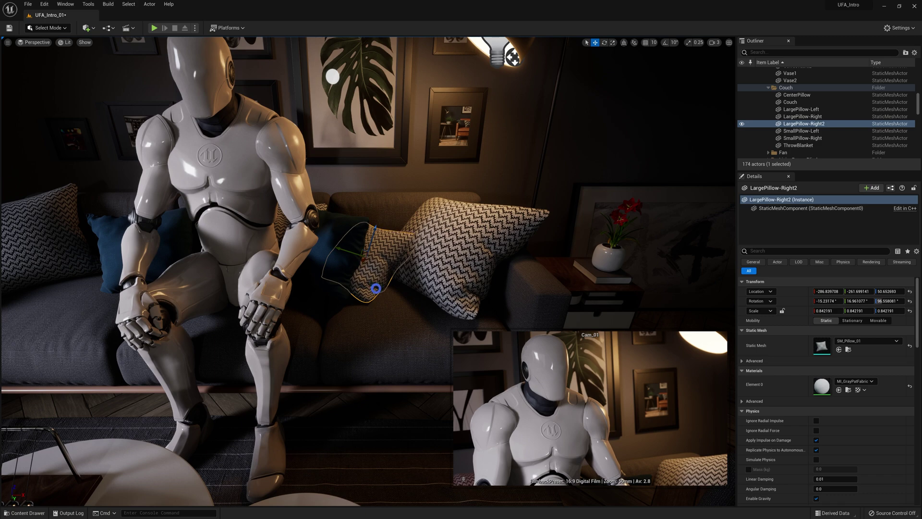
- Duplicate the smaller pillow copy, place it in front at about X -270, Y -231, Z 54, and rotate it to about -14°, 6°, 64°
right_drag(376, 288, 393, 331)
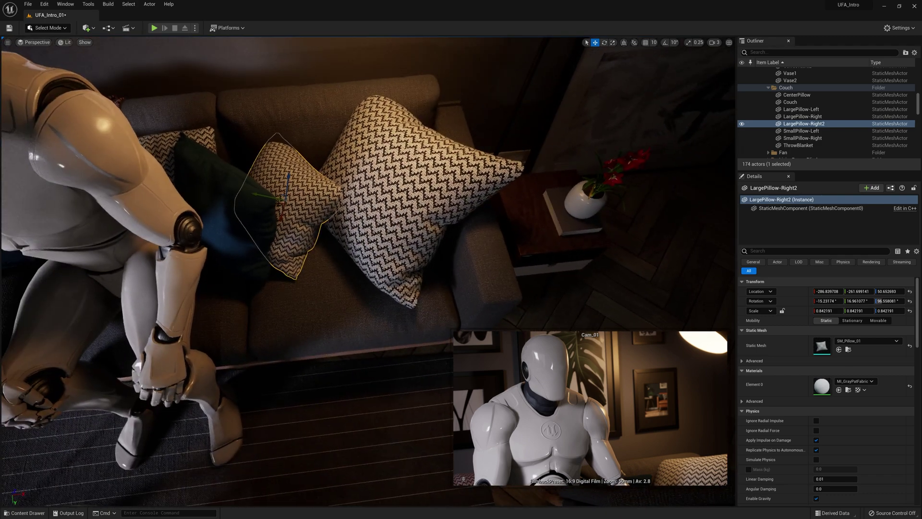
alt+drag(281, 202, 336, 277)
key(e)
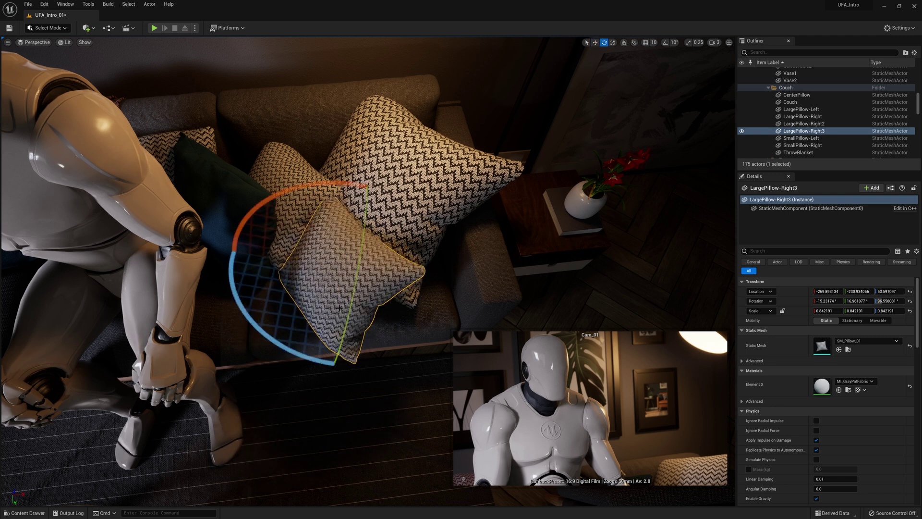
drag(292, 350, 365, 312)
key(w)
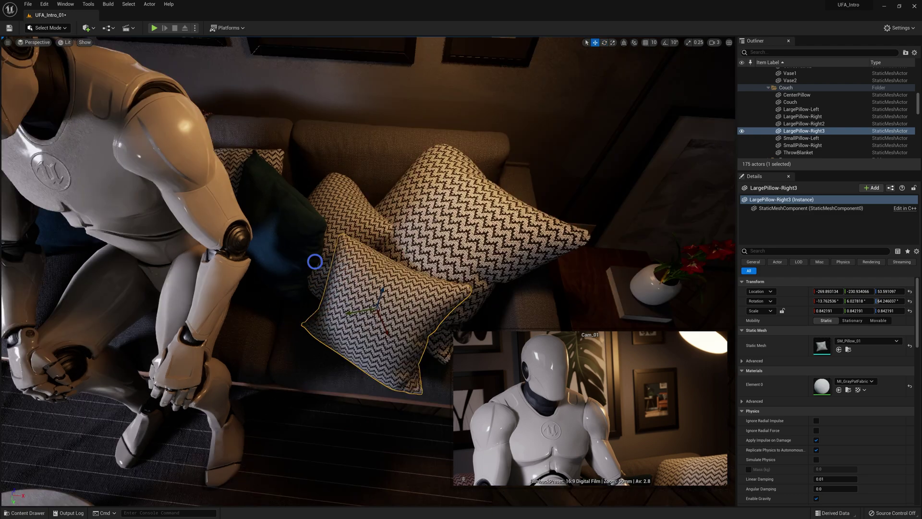
- Nudge the front pillow copy closer to the pillows behind it and clear the selection
right_drag(315, 261, 317, 199)
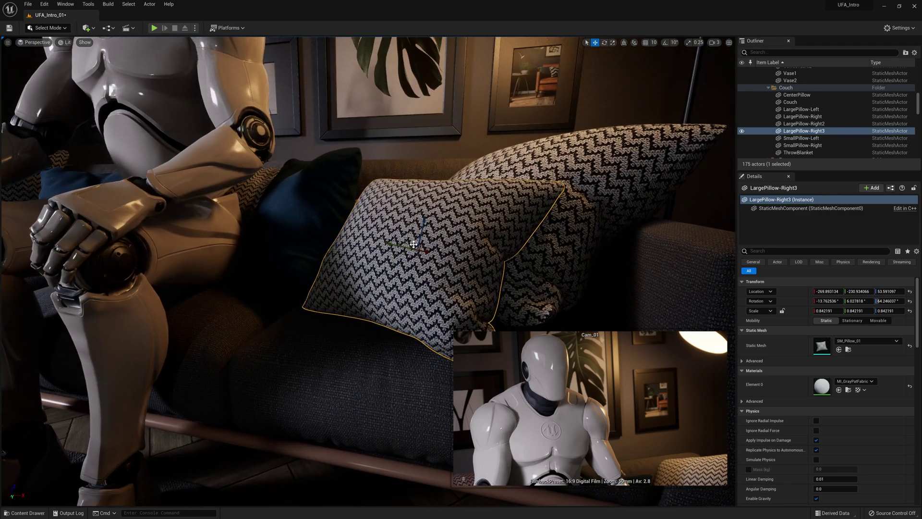
drag(413, 244, 427, 256)
click(443, 270)
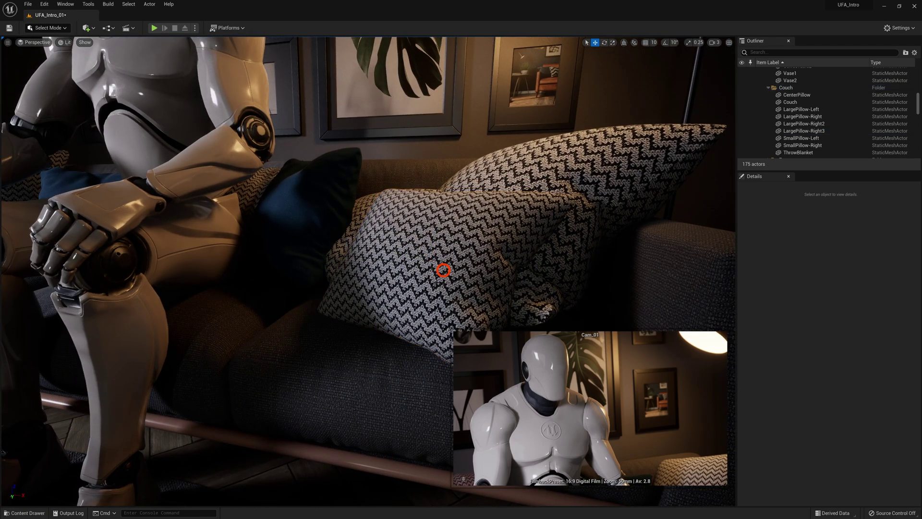
mouse_move(428, 336)
right_down()
mouse_move(437, 344)
mouse_move(428, 336)
right_up()
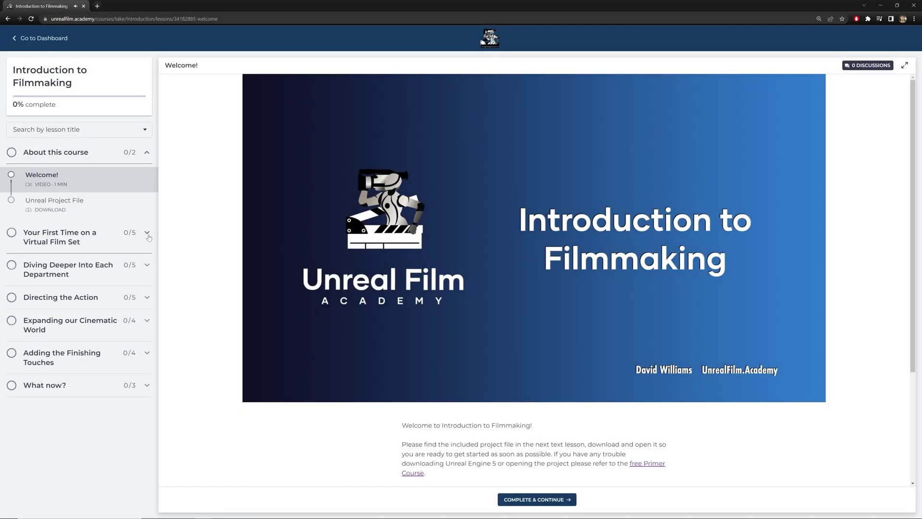
- In the browser's Introduction to Filmmaking course, expand the section Your First Time on a Virtual Film Set
click(147, 244)
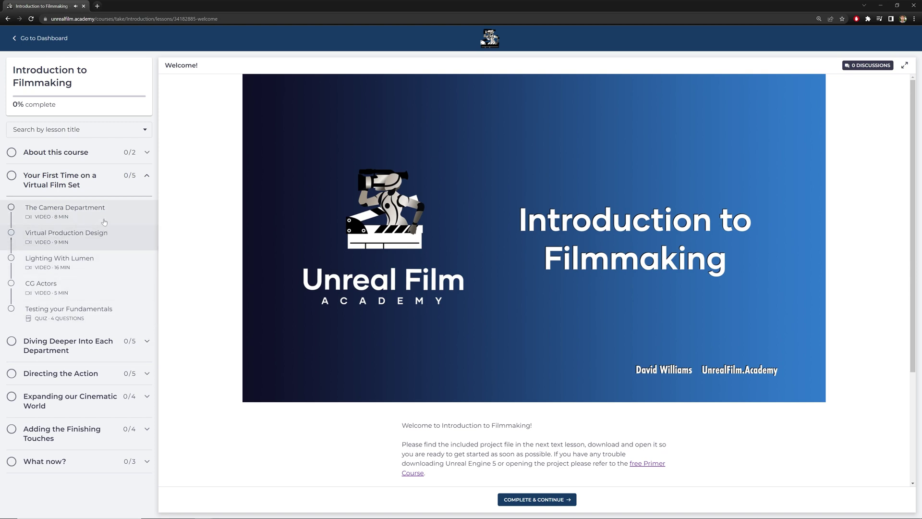